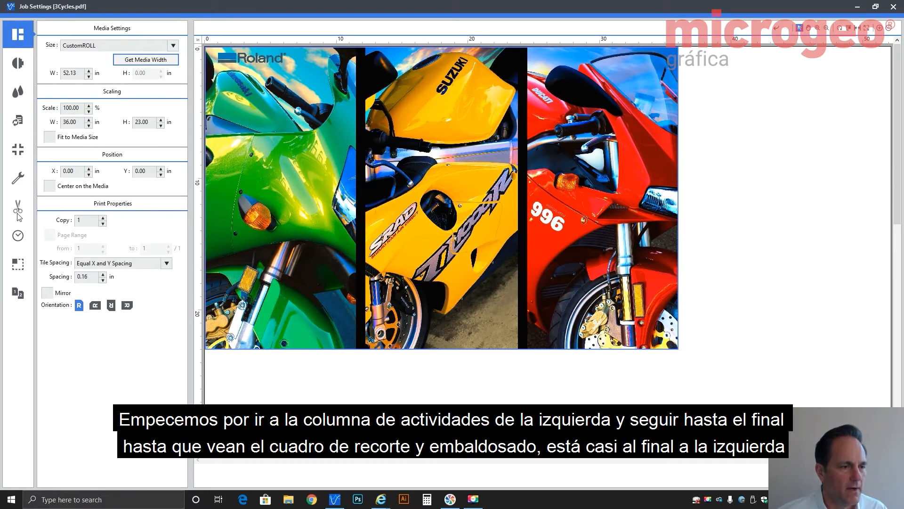
# Step: Scale the motorcycle graphic to 400% after checking its clipping and tiling settings
pyautogui.click(21, 268)
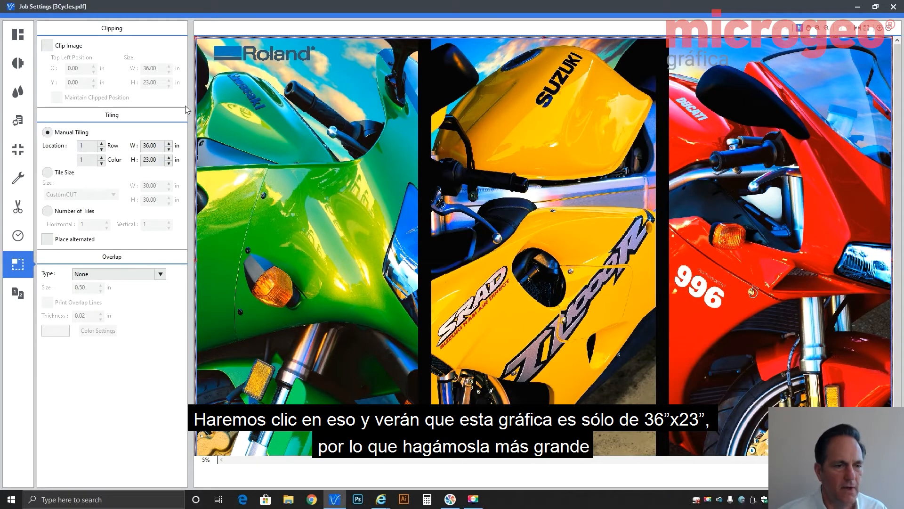
pyautogui.click(17, 35)
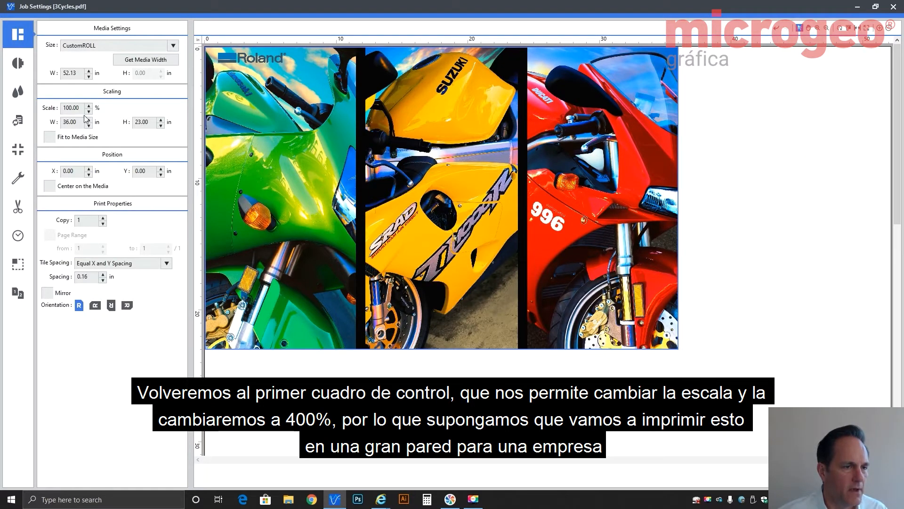
pyautogui.doubleClick(82, 109)
pyautogui.write('400')
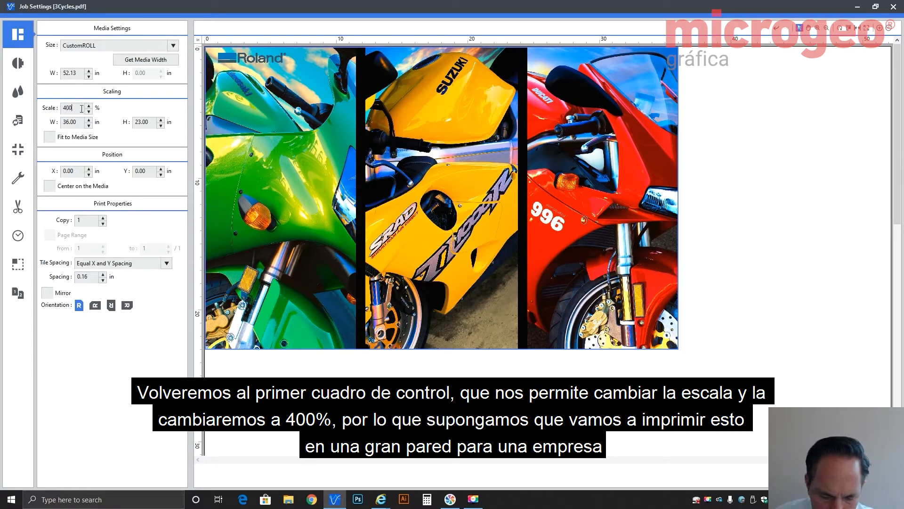
pyautogui.press('Tab')
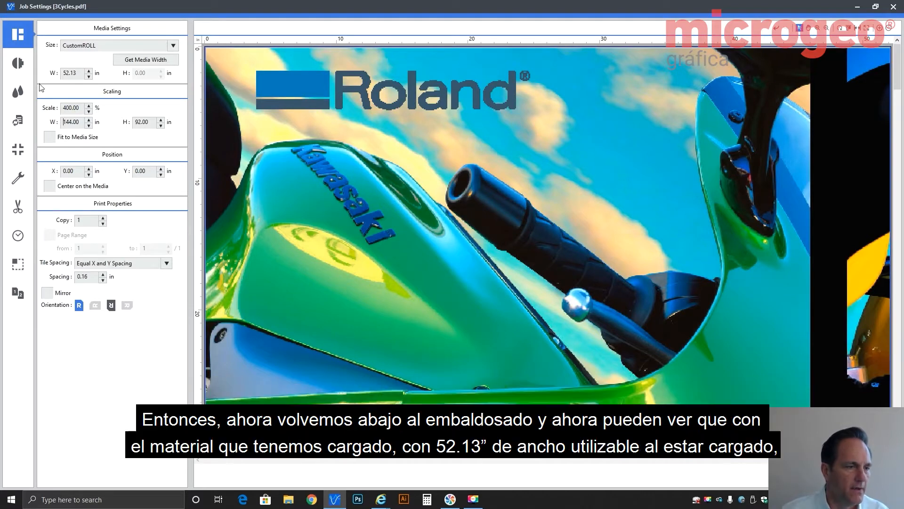
# Step: Move the two manual tile split lines onto the black gaps between the motorcycles, making the middle tile about 49 in wide
pyautogui.click(21, 264)
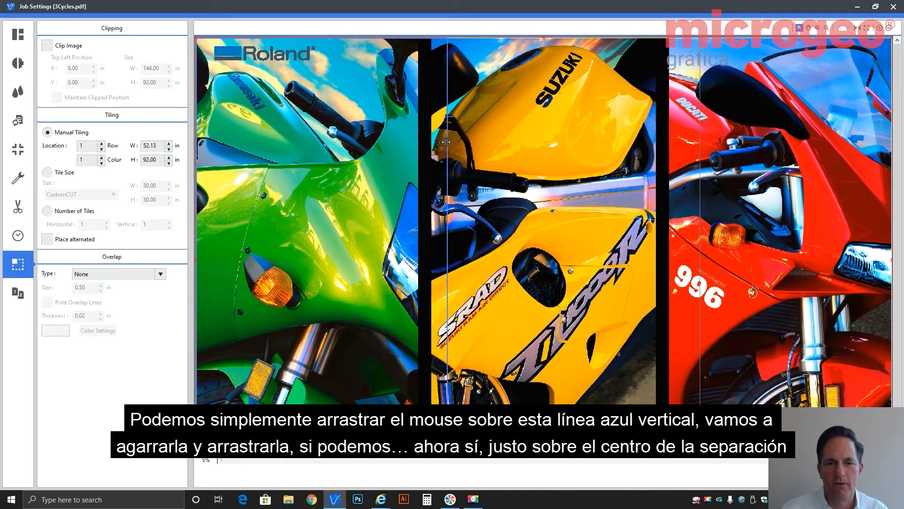
pyautogui.click(447, 117)
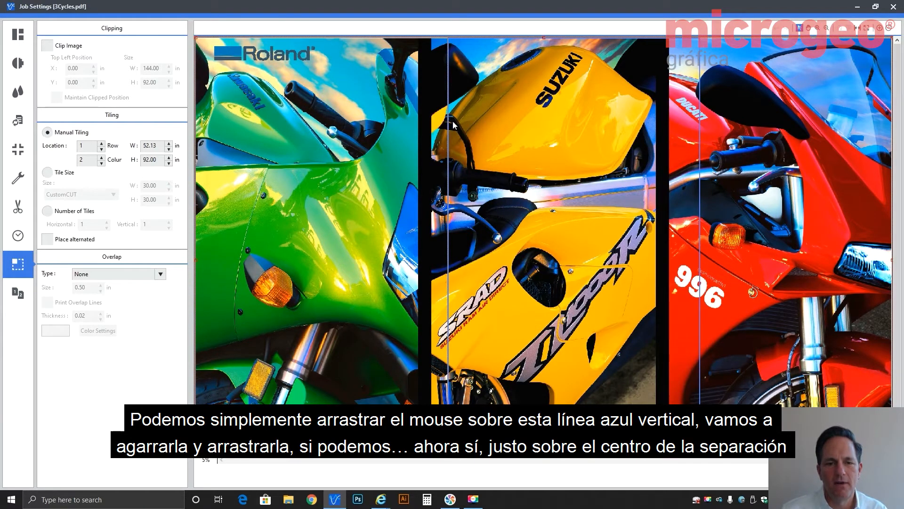
pyautogui.moveTo(449, 123); pyautogui.dragTo(425, 122)
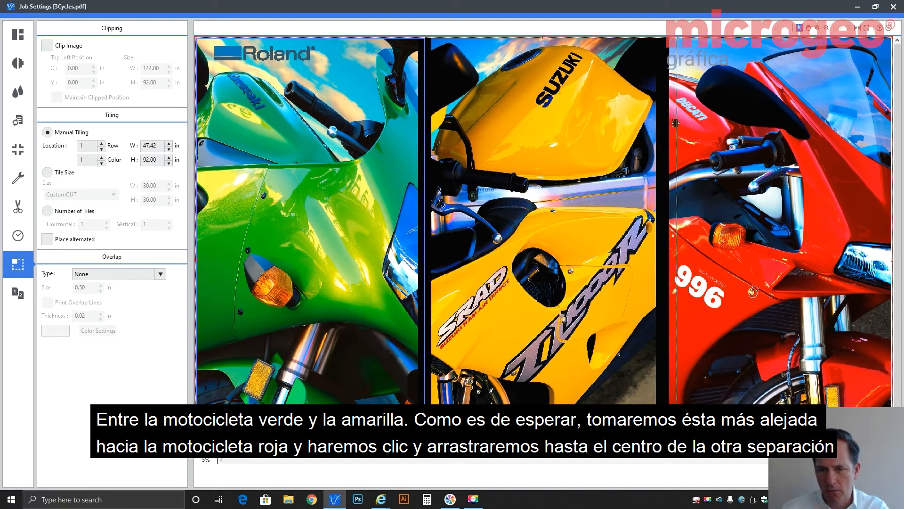
pyautogui.moveTo(676, 123); pyautogui.dragTo(662, 124)
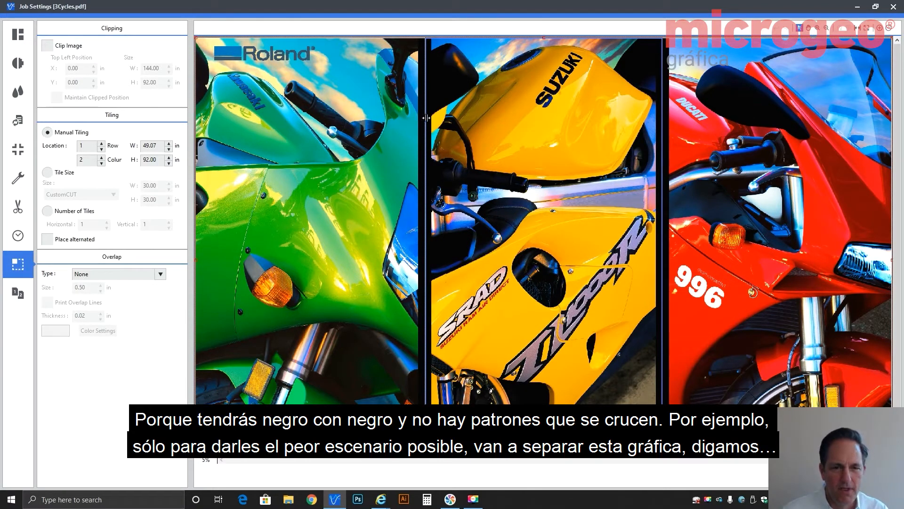
# Step: Try the first split line over the green motorcycle and return it to the black gap beside the yellow one
pyautogui.moveTo(412, 118)
pyautogui.mouseDown()
pyautogui.moveTo(357, 117)
pyautogui.moveTo(491, 116)
pyautogui.moveTo(398, 113)
pyautogui.mouseUp()
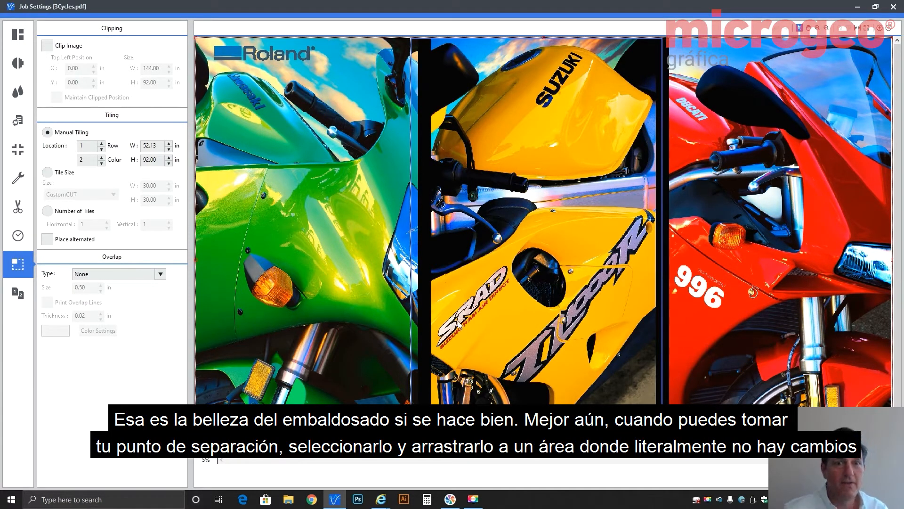
pyautogui.moveTo(408, 130); pyautogui.dragTo(427, 136)
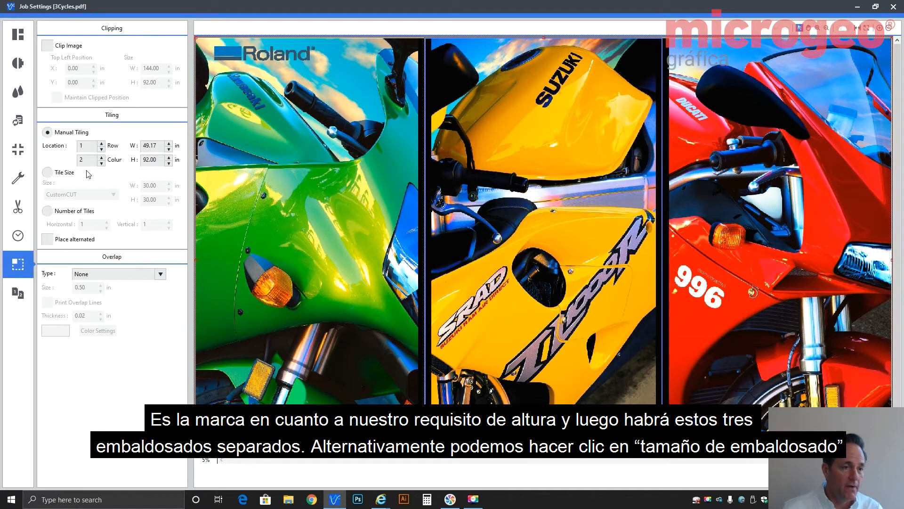
# Step: Try tiling by a 30 × 30 in tile size and by number of tiles, and return to manual tiling
pyautogui.click(65, 173)
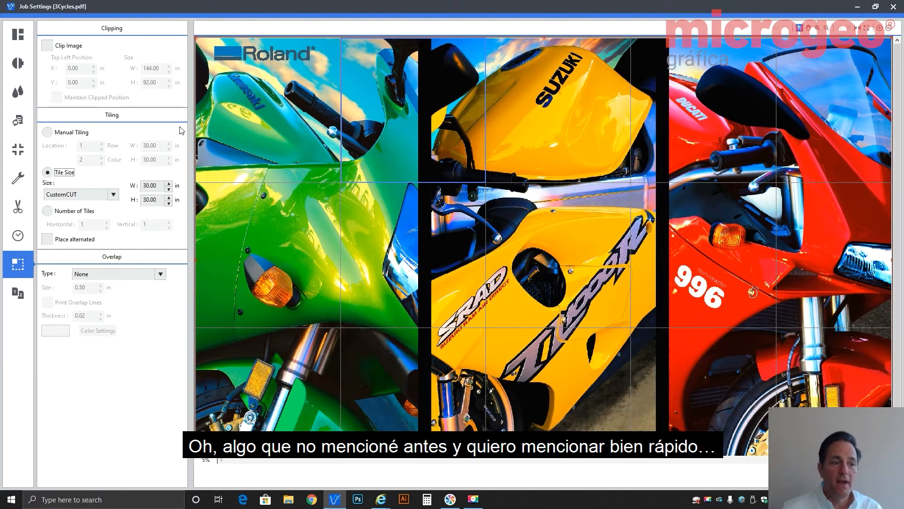
pyautogui.click(81, 133)
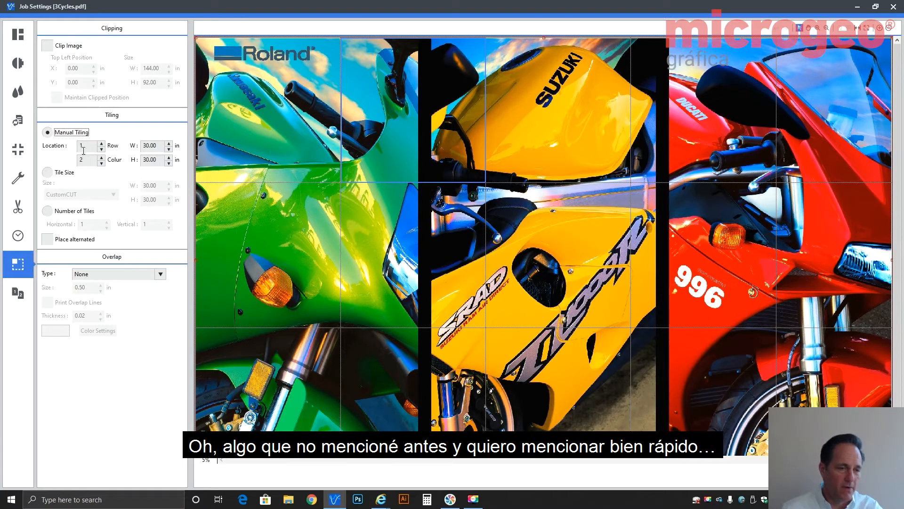
pyautogui.click(88, 212)
pyautogui.click(75, 134)
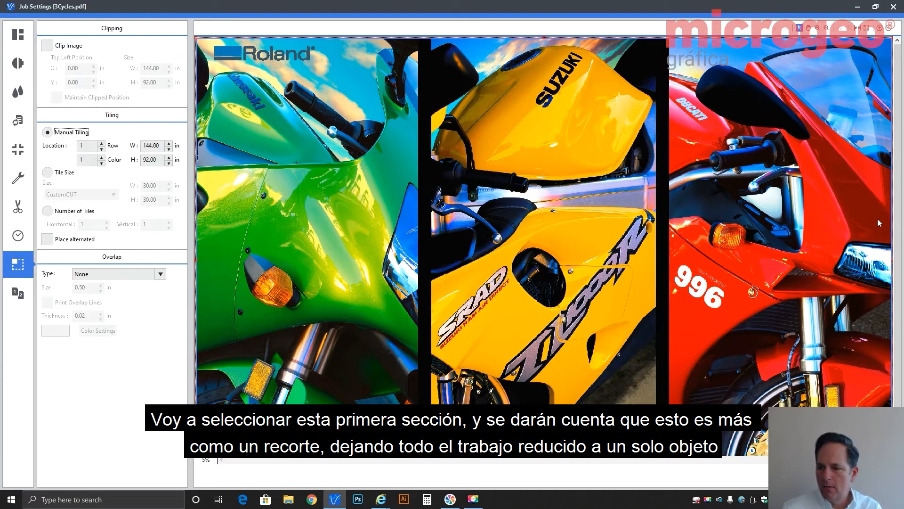
# Step: Clip the graphic to the green motorcycle panel, about 47.5 in wide, and extend the clip back to the full image
pyautogui.moveTo(893, 260); pyautogui.dragTo(425, 233)
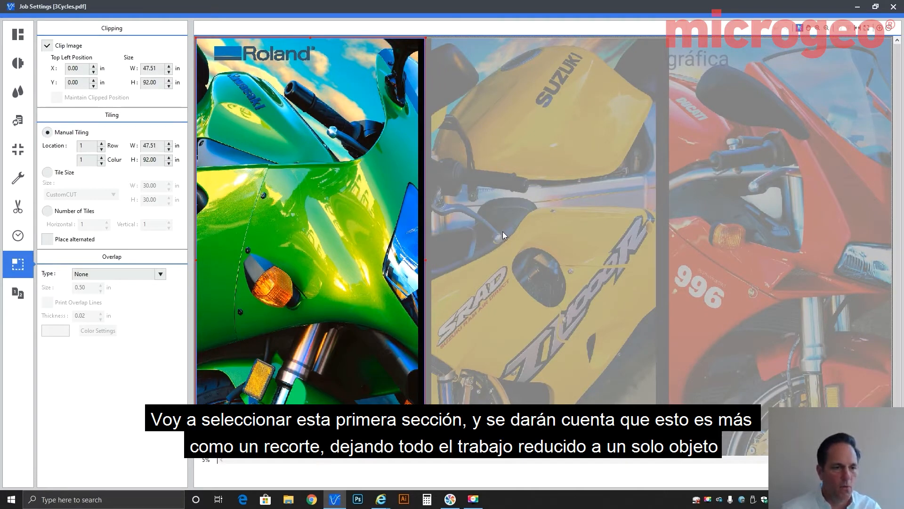
pyautogui.click(84, 213)
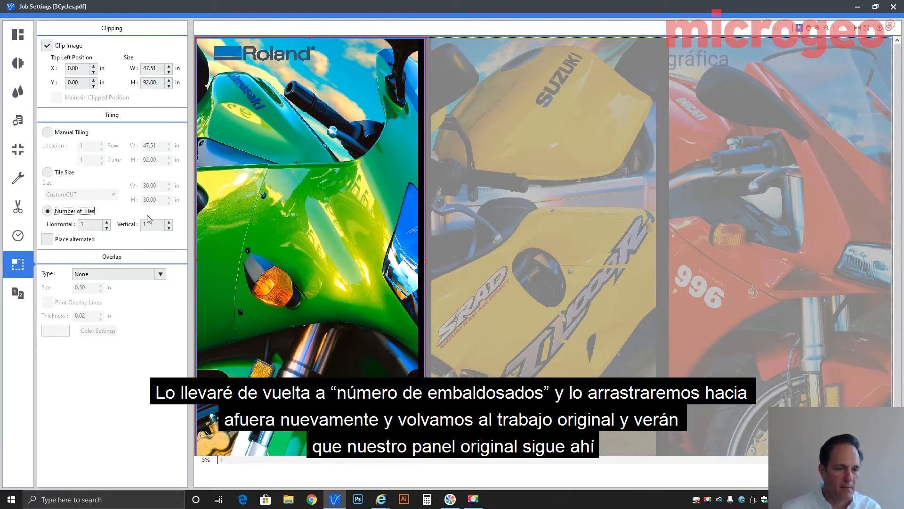
pyautogui.moveTo(426, 258); pyautogui.dragTo(892, 268)
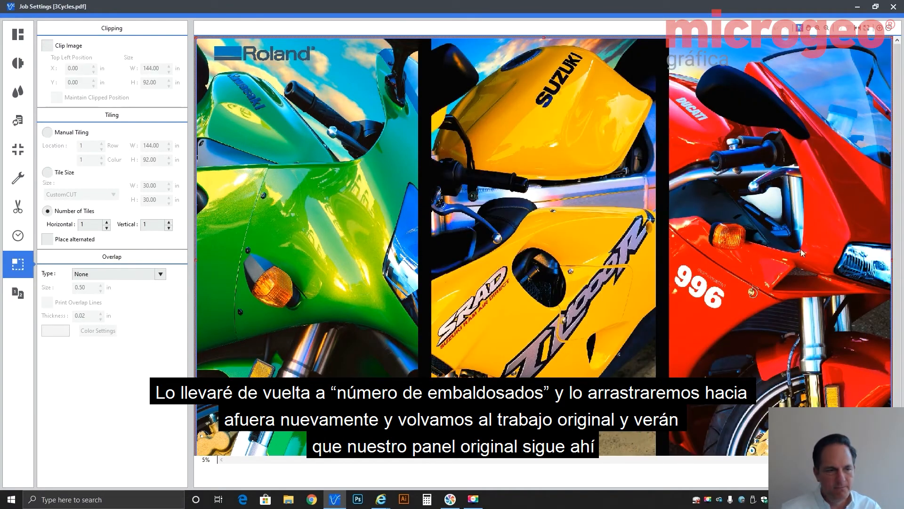
pyautogui.click(30, 38)
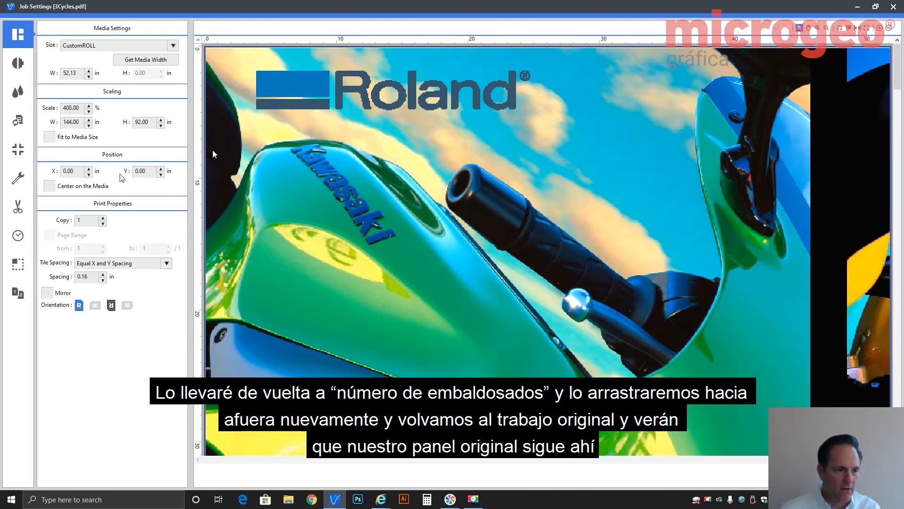
# Step: Realign both manual split lines with the black gaps, leaving the middle tile about 49 in wide, and check the whole media layout
pyautogui.click(18, 263)
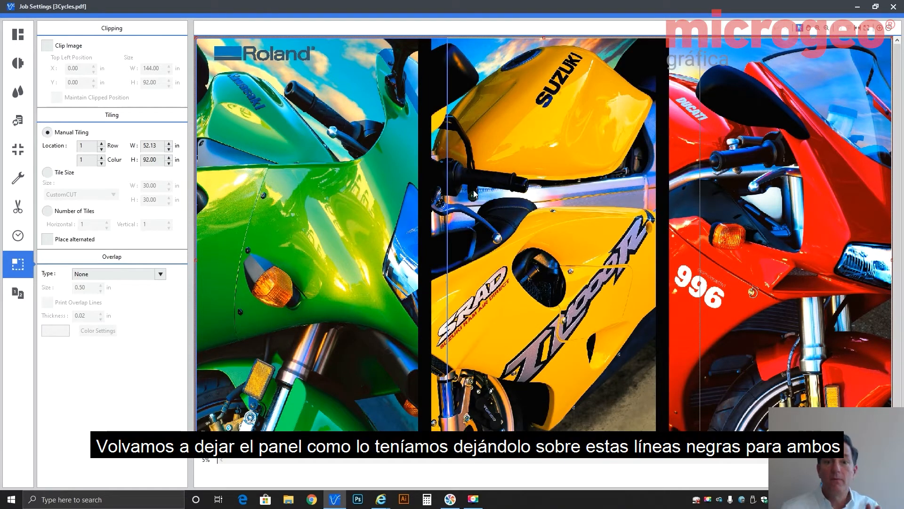
pyautogui.click(447, 204)
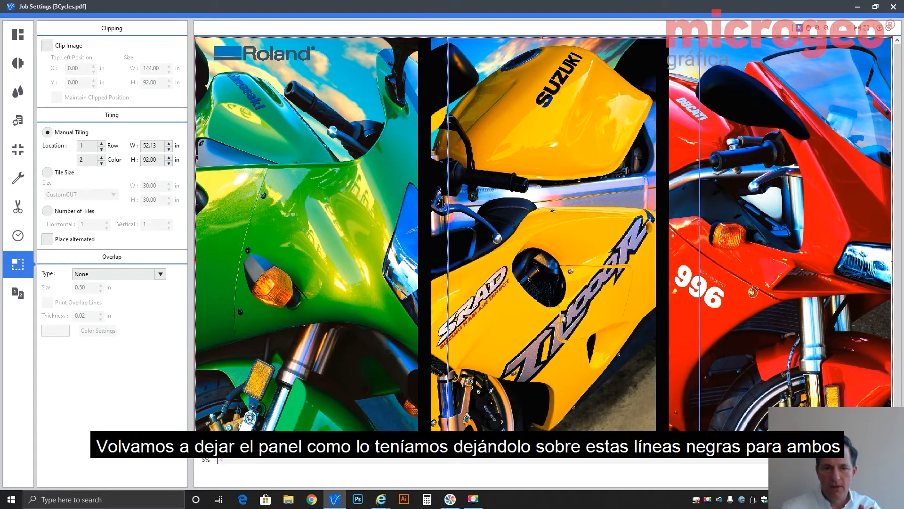
pyautogui.moveTo(446, 205); pyautogui.dragTo(425, 205)
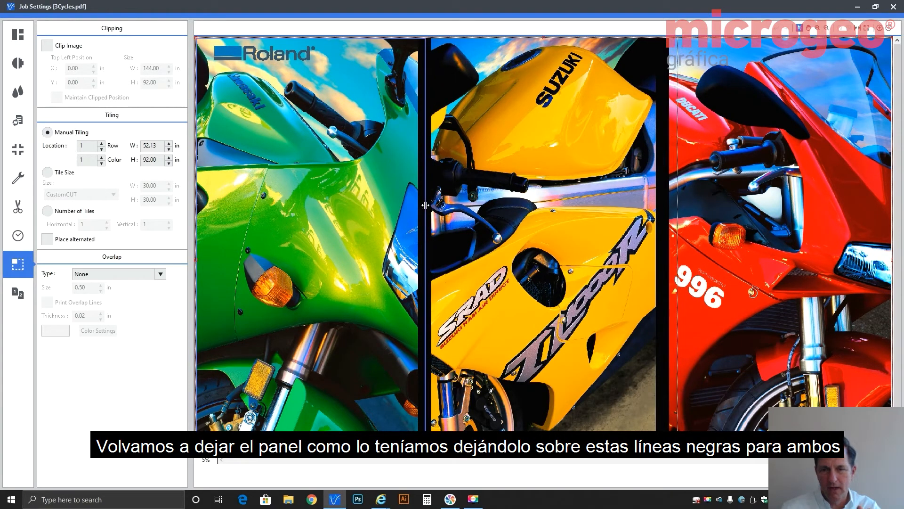
pyautogui.click(670, 210)
pyautogui.moveTo(670, 210); pyautogui.dragTo(661, 210)
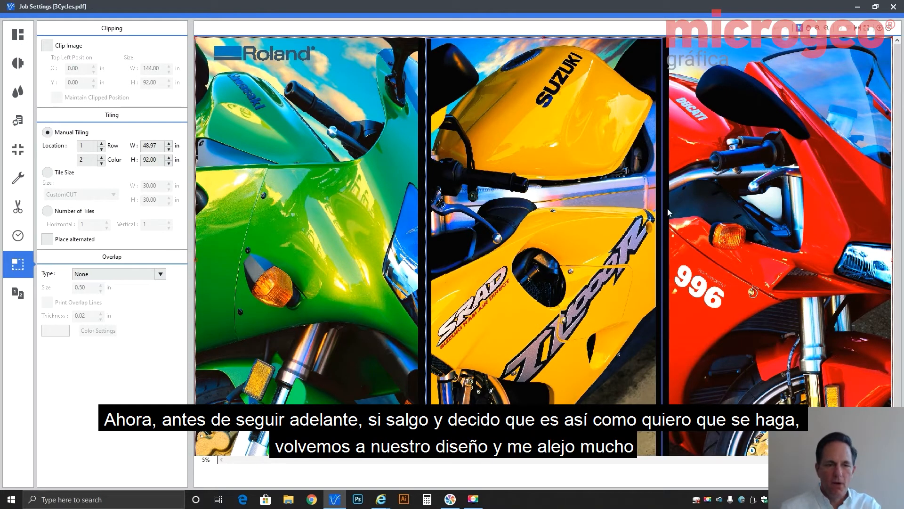
pyautogui.click(27, 41)
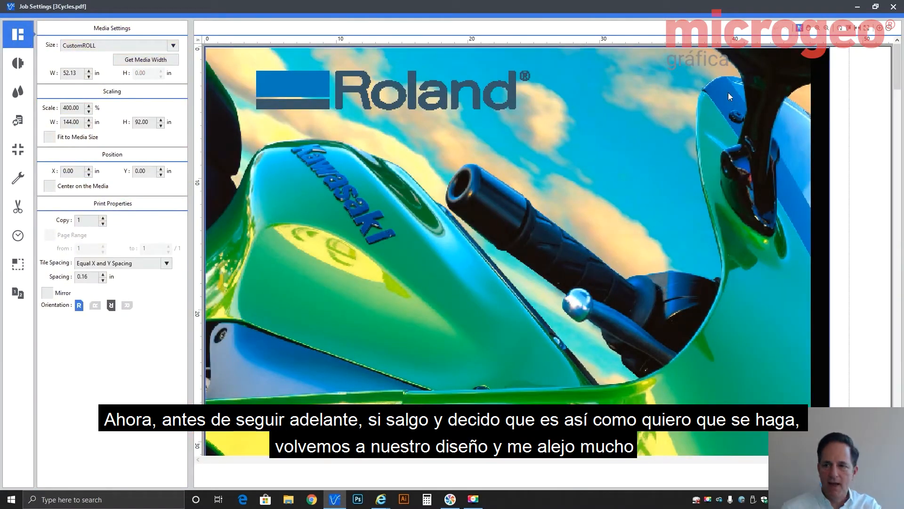
pyautogui.click(866, 28)
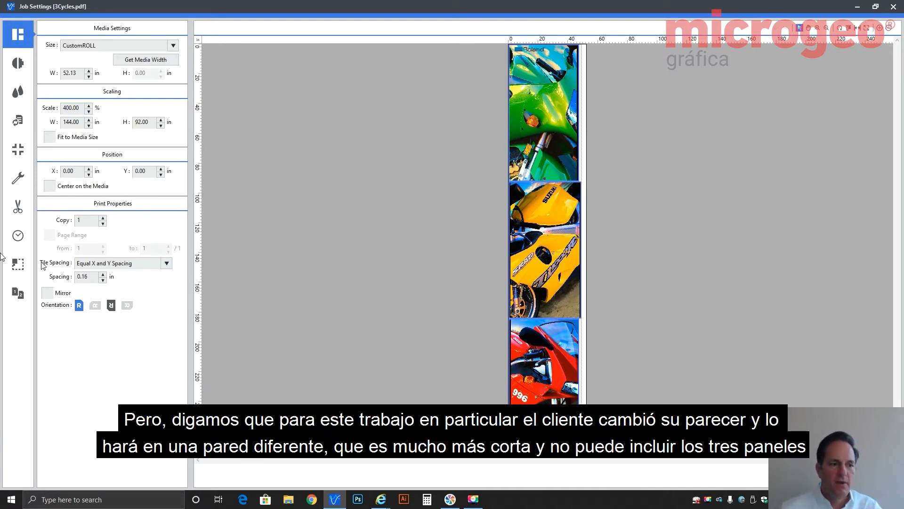
# Step: Deactivate the red and yellow motorcycle panels in the tiling preview so they are excluded from printing
pyautogui.click(21, 266)
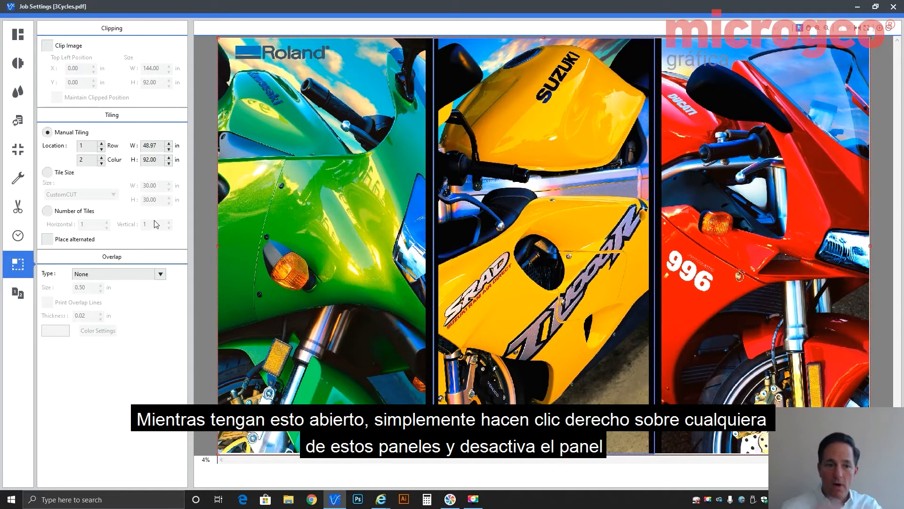
pyautogui.click(756, 179)
pyautogui.click(588, 171)
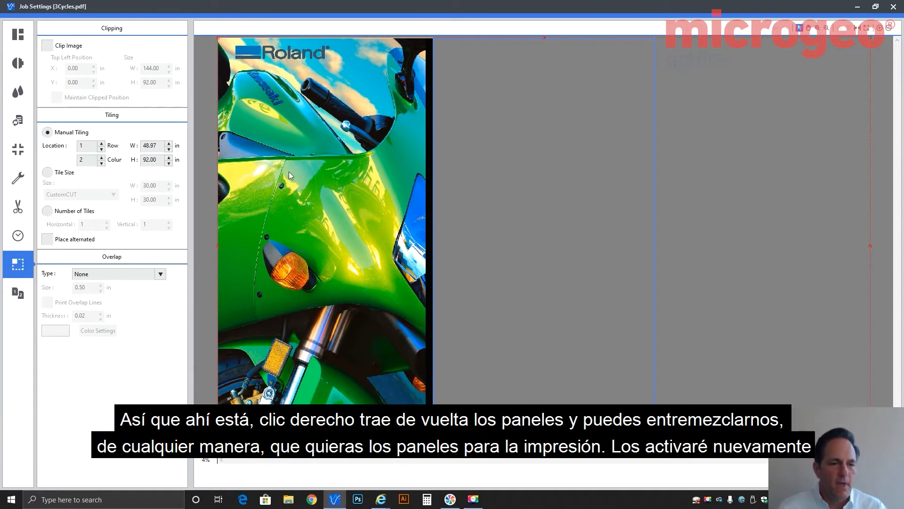
# Step: Toggle individual panels on and off in different combinations, ending with all three motorcycle panels active
pyautogui.rightClick(456, 164)
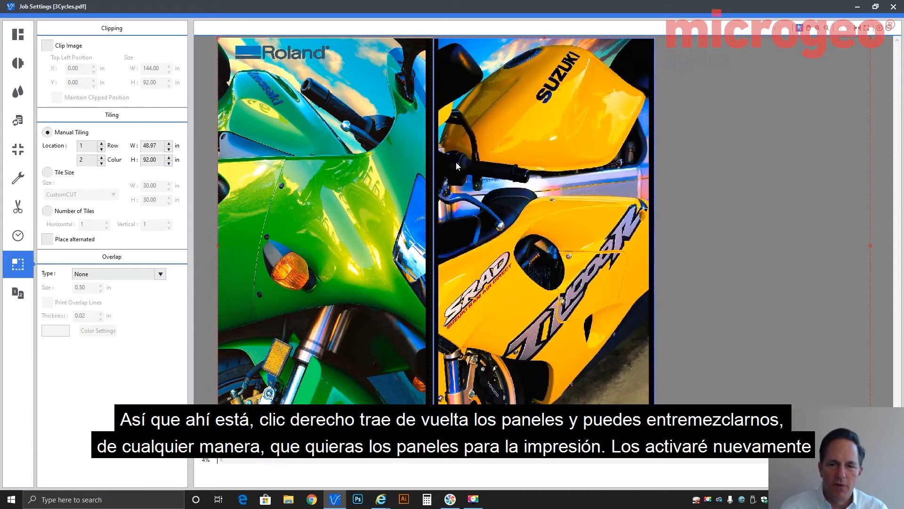
pyautogui.rightClick(725, 158)
pyautogui.rightClick(626, 155)
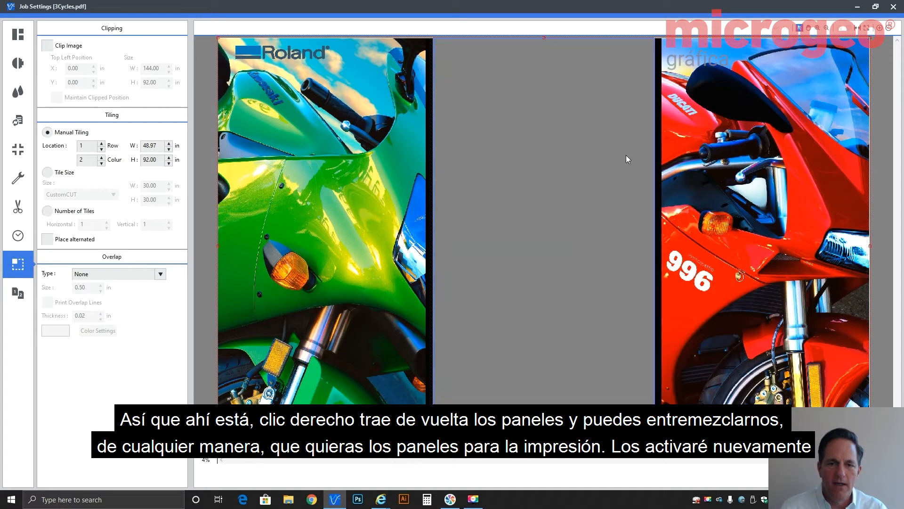
pyautogui.rightClick(678, 153)
pyautogui.rightClick(558, 152)
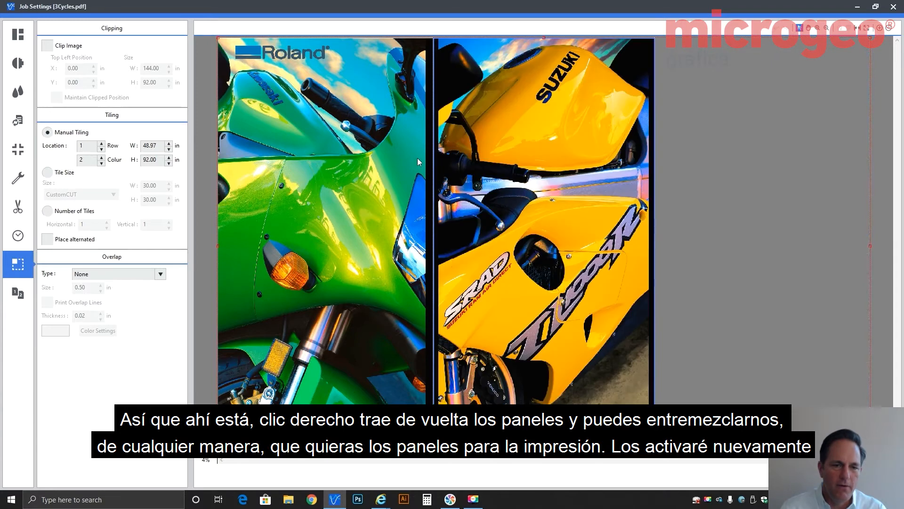
pyautogui.rightClick(397, 160)
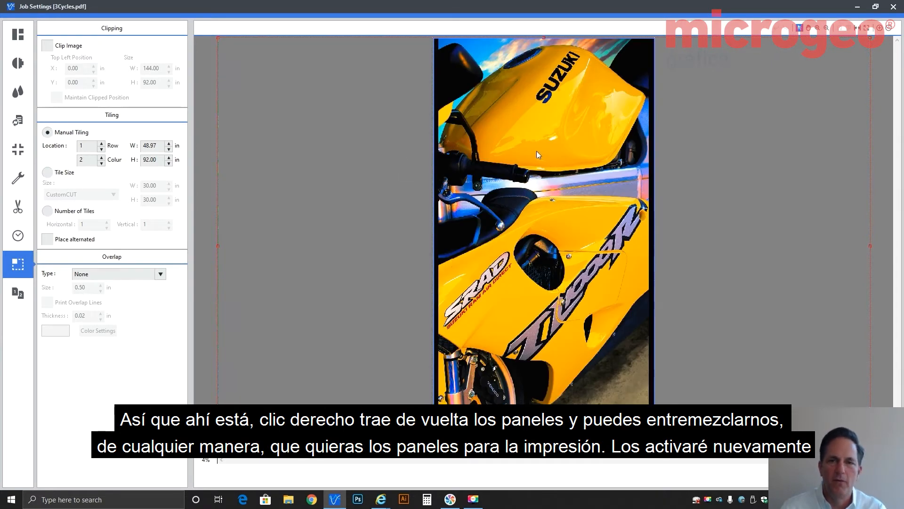
pyautogui.rightClick(371, 161)
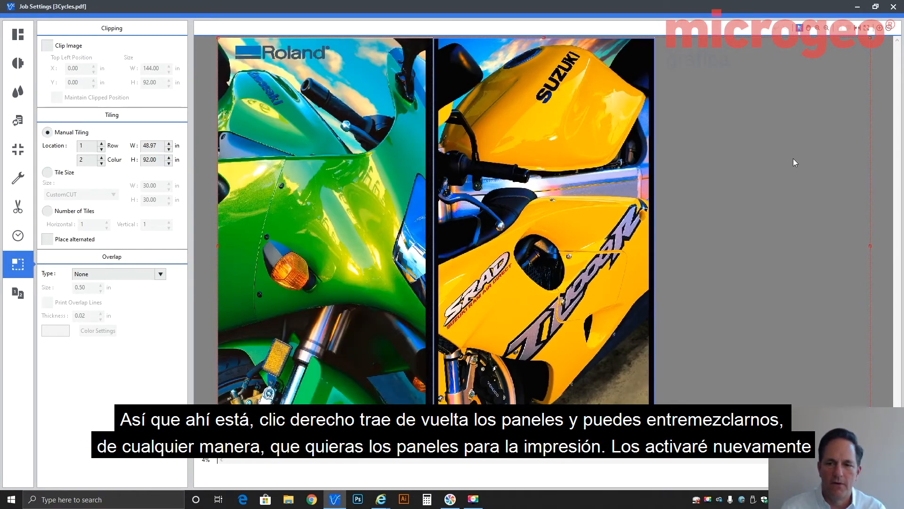
pyautogui.rightClick(794, 159)
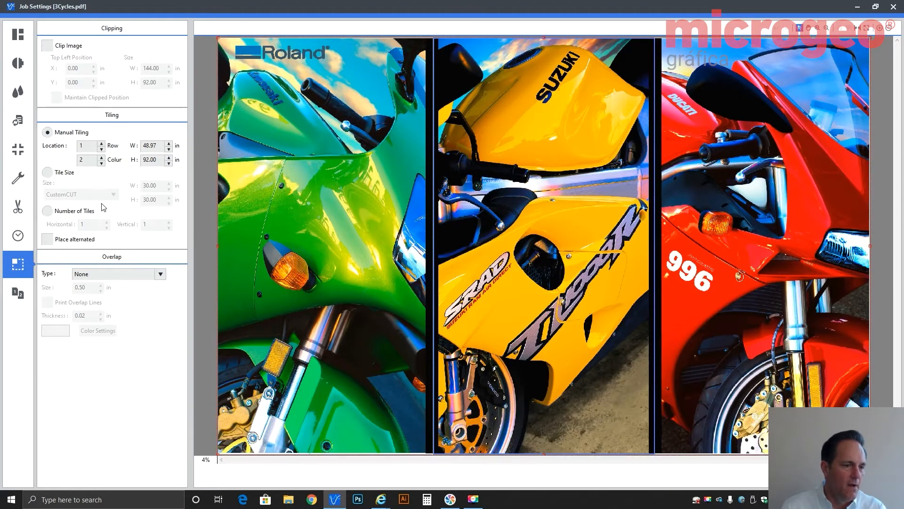
# Step: Split the graphic by number of tiles into 2 horizontal and 2 vertical tiles, and switch back to manual tiling
pyautogui.click(84, 210)
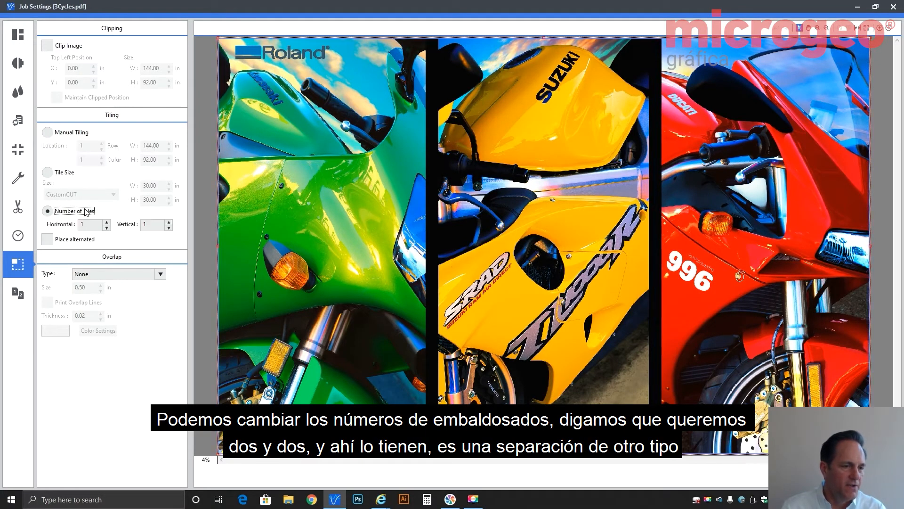
pyautogui.click(107, 221)
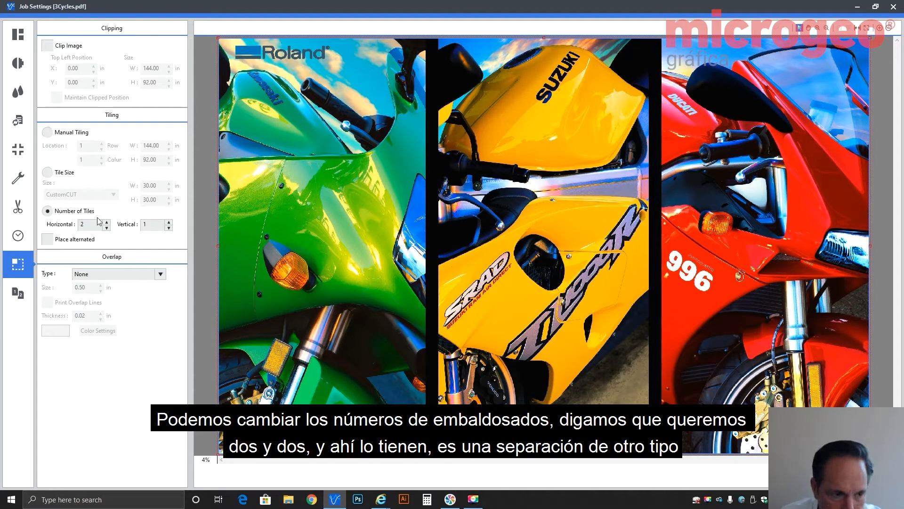
pyautogui.doubleClick(146, 224)
pyautogui.write('2')
pyautogui.click(99, 224)
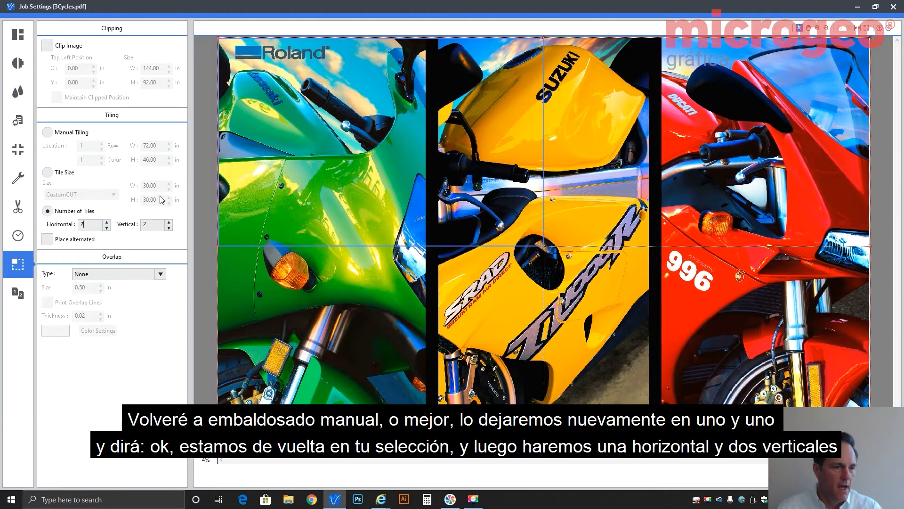
pyautogui.click(71, 133)
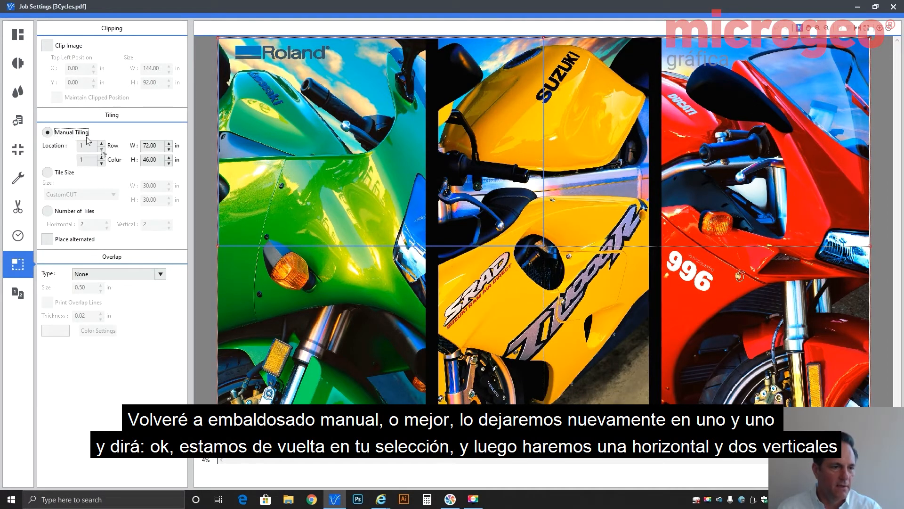
# Step: Reset the split by number of tiles to 1 horizontal and 1 vertical, and return to manual tiling
pyautogui.click(71, 213)
pyautogui.doubleClick(90, 223)
pyautogui.write('1')
pyautogui.moveTo(159, 225); pyautogui.dragTo(142, 225)
pyautogui.write('1')
pyautogui.click(86, 224)
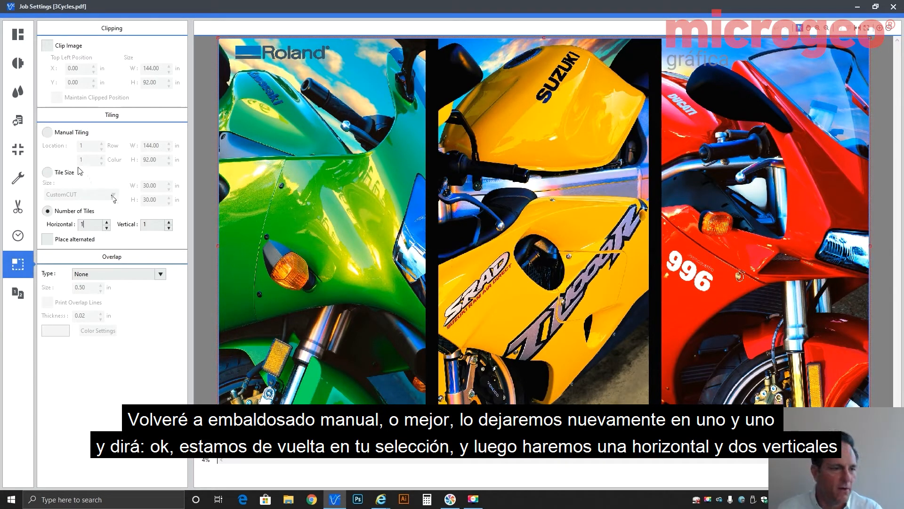
pyautogui.click(67, 134)
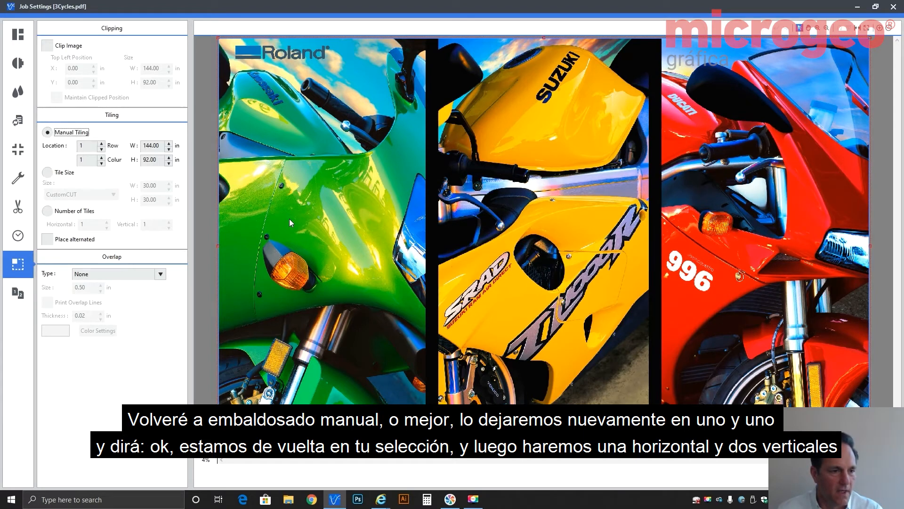
# Step: Split the graphic by number of tiles into 1 horizontal and 2 vertical tiles
pyautogui.click(87, 212)
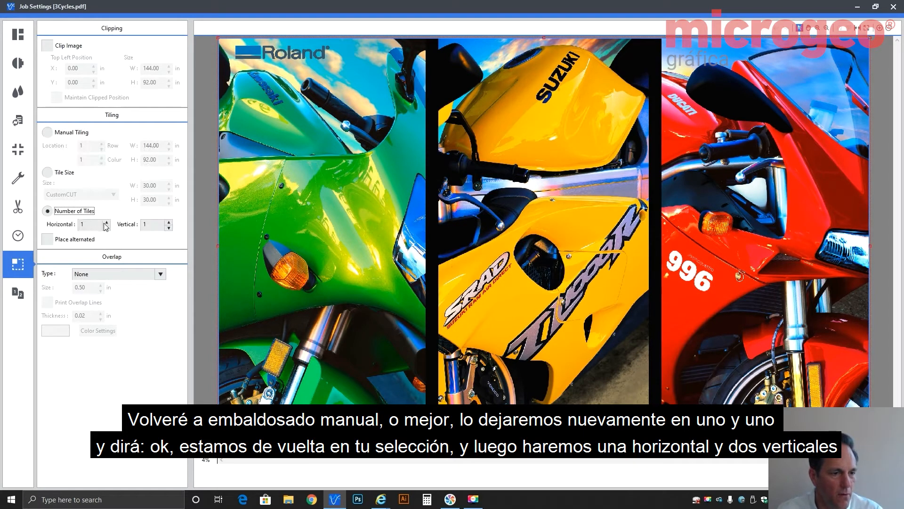
pyautogui.doubleClick(146, 223)
pyautogui.write('2')
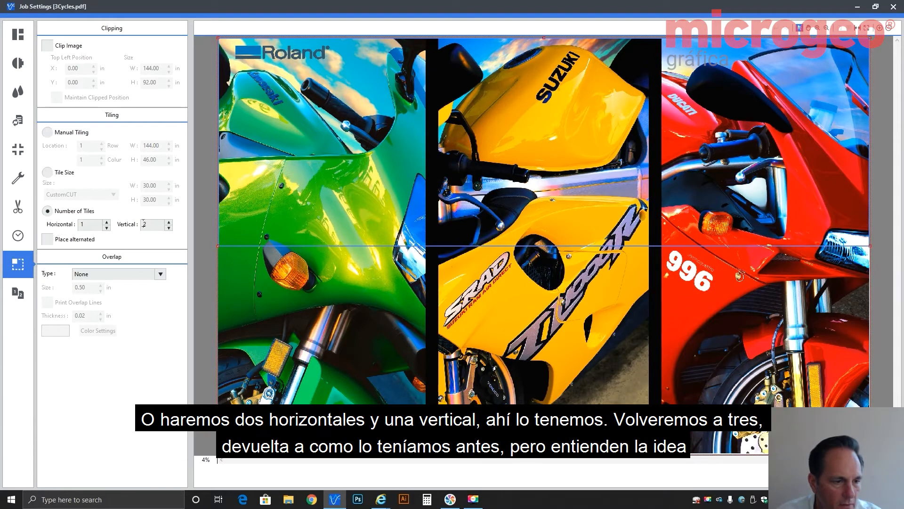
pyautogui.press('BackSpace')
pyautogui.write('2')
# Step: Set the tile count to 1 vertical and try 2 horizontal tiles before setting the horizontal count to 3
pyautogui.doubleClick(145, 224)
pyautogui.write('1')
pyautogui.click(94, 224)
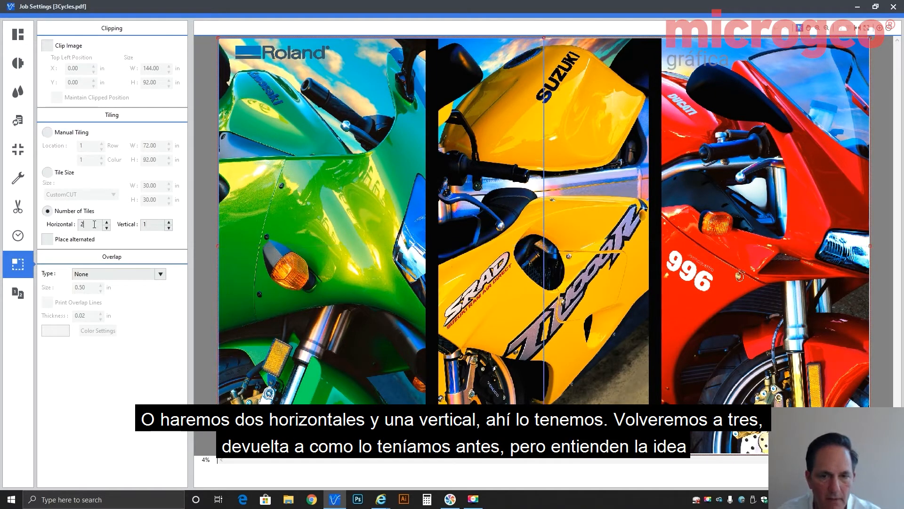
pyautogui.press('BackSpace')
pyautogui.write('3')
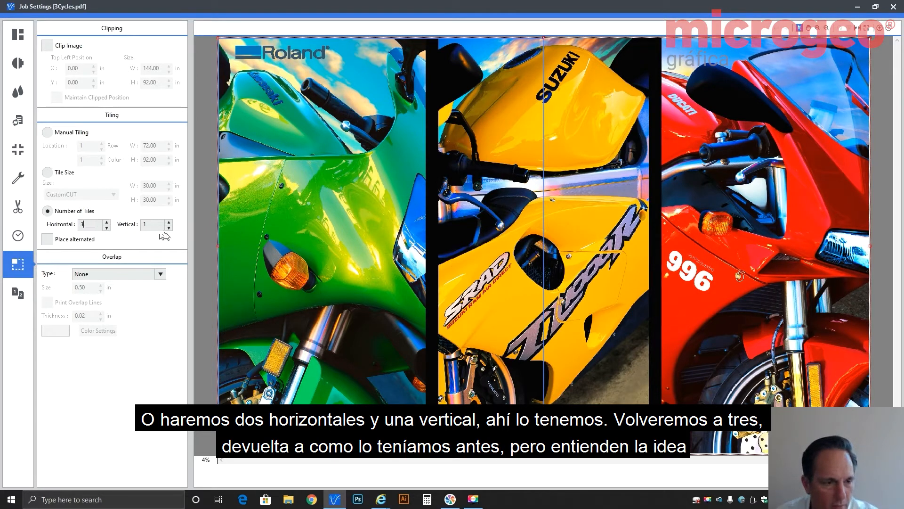
pyautogui.press('Return')
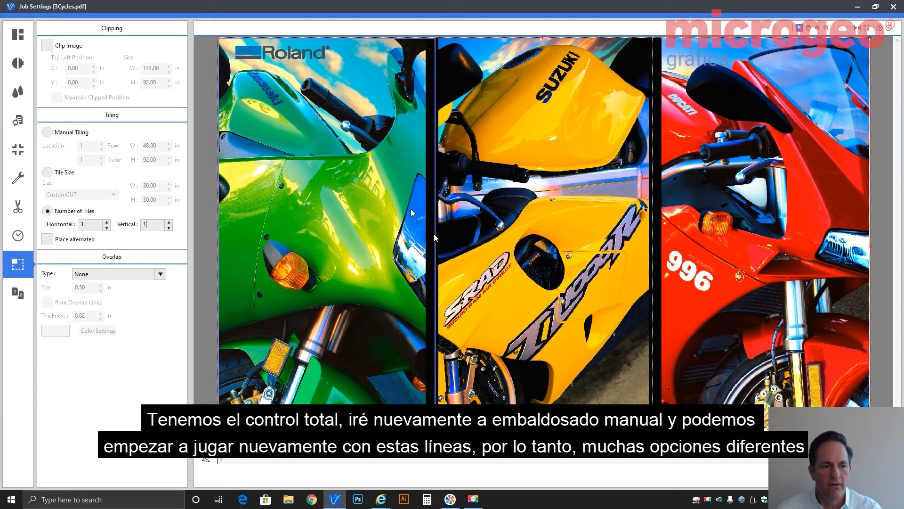
# Step: Switch to manual tiling and move both split lines into the black gaps, leaving the last tile about 47 in wide
pyautogui.click(80, 139)
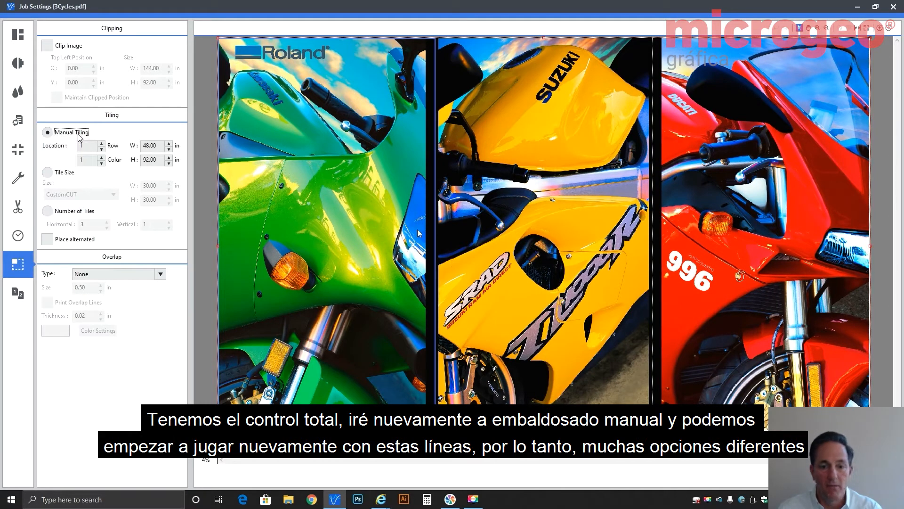
pyautogui.moveTo(432, 224); pyautogui.dragTo(430, 224)
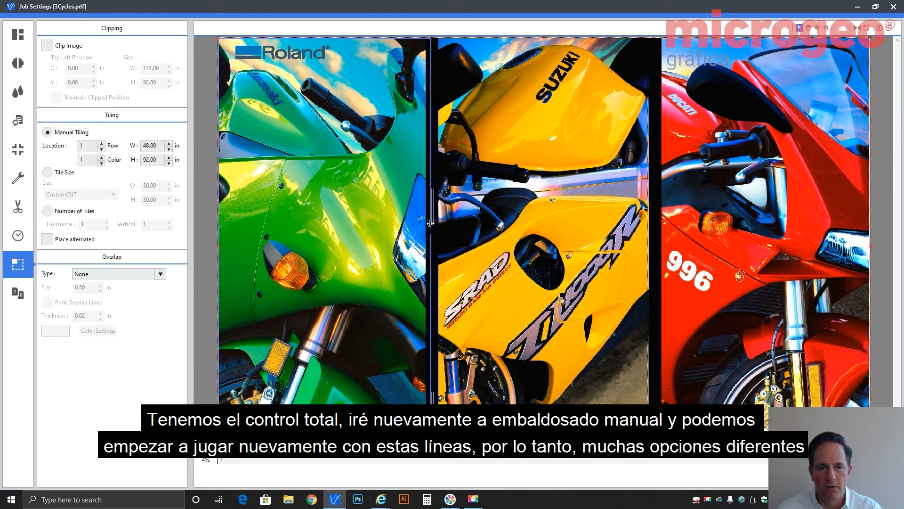
pyautogui.moveTo(649, 211); pyautogui.dragTo(655, 210)
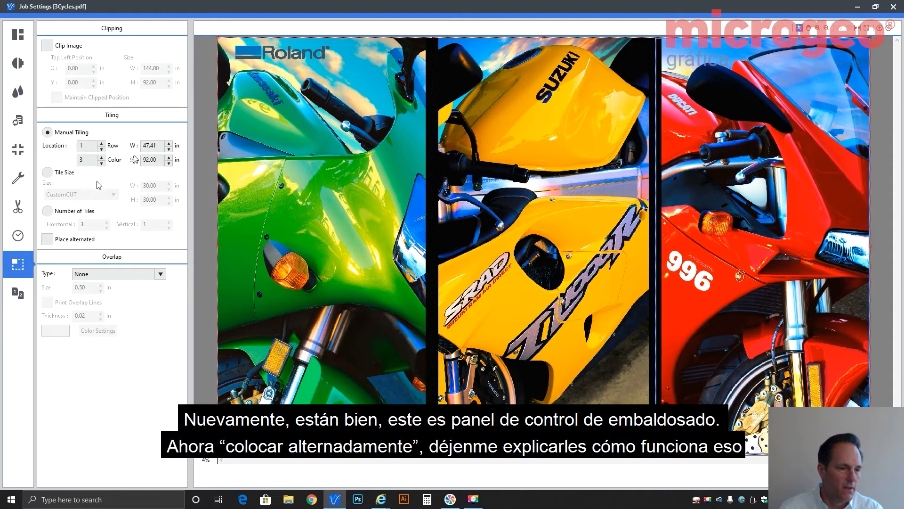
# Step: Split the graphic by tile size into 30 × 30 in tiles with alternated placement off, and check the media layout
pyautogui.click(74, 241)
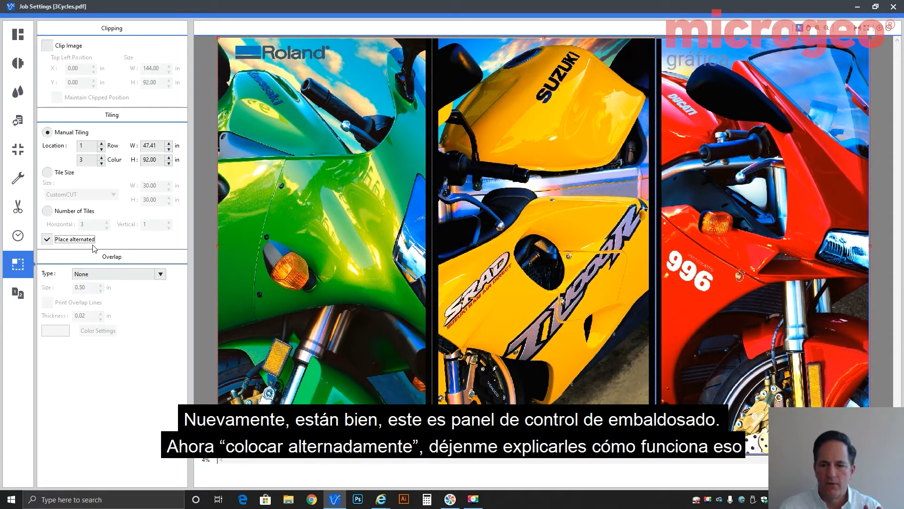
pyautogui.click(66, 173)
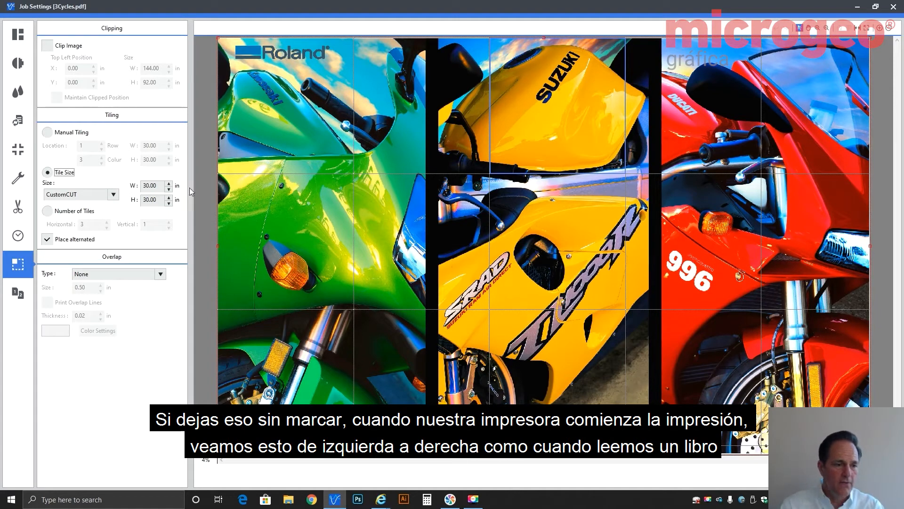
pyautogui.click(81, 239)
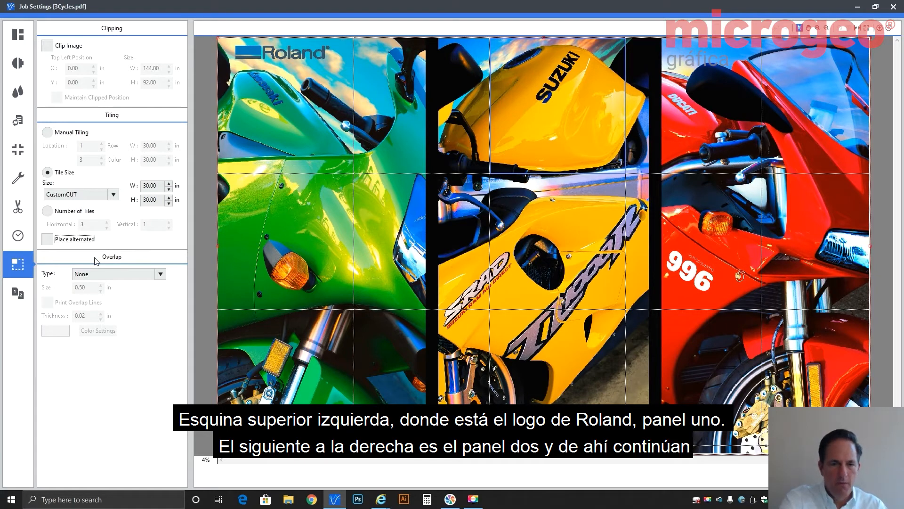
pyautogui.click(17, 36)
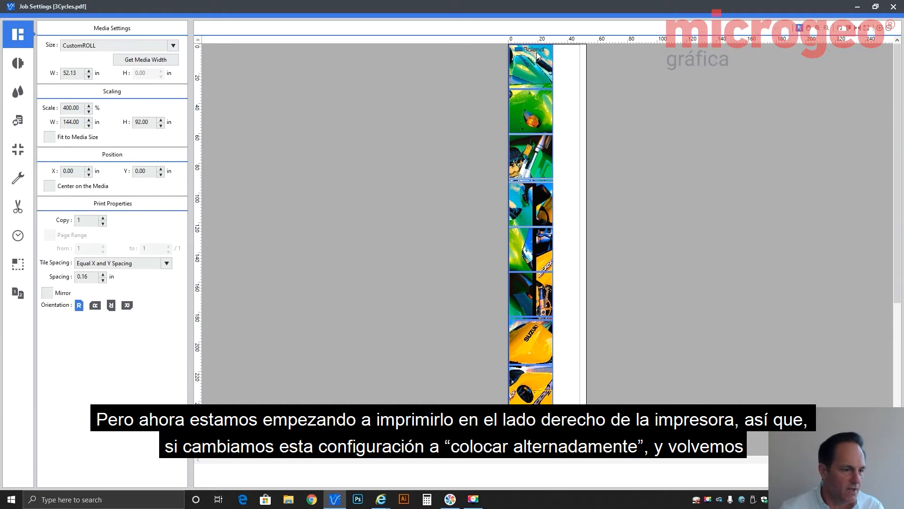
# Step: Enable alternated placement of the tiles, check its effect in the media layout, and disable it again
pyautogui.click(18, 264)
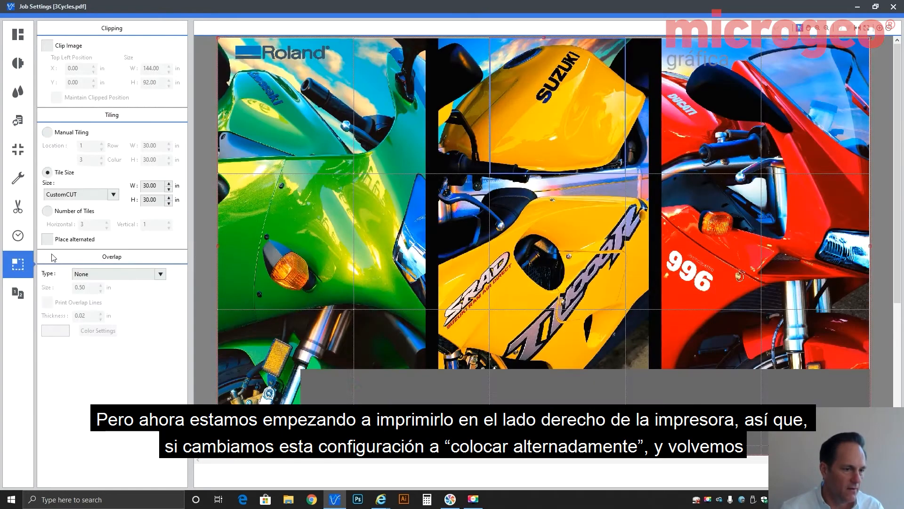
pyautogui.click(62, 239)
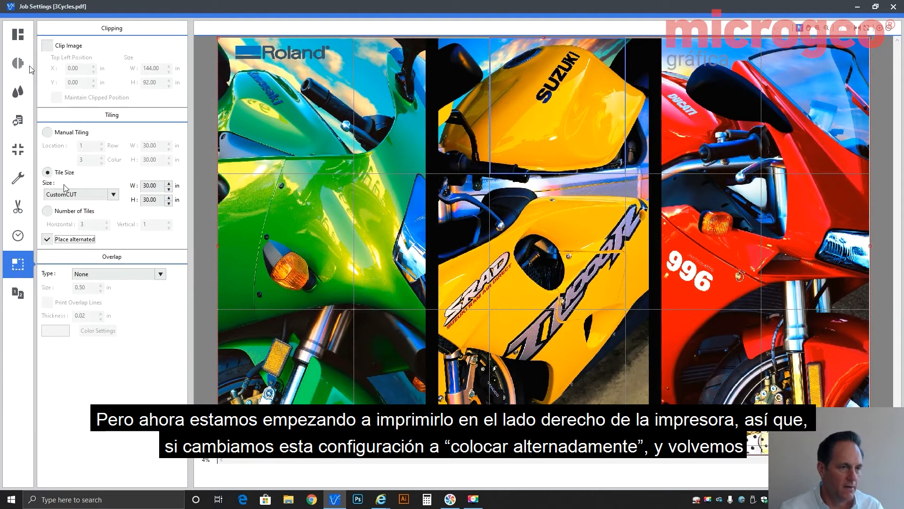
pyautogui.click(20, 40)
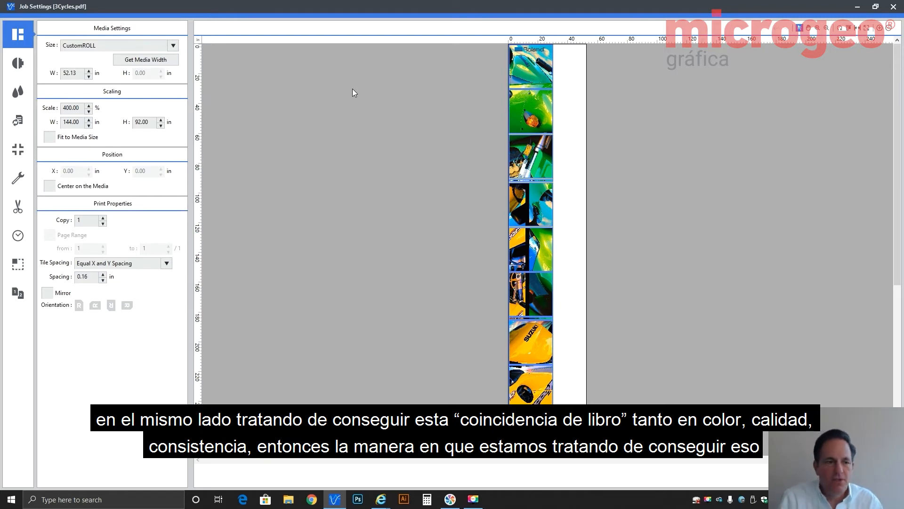
pyautogui.click(18, 264)
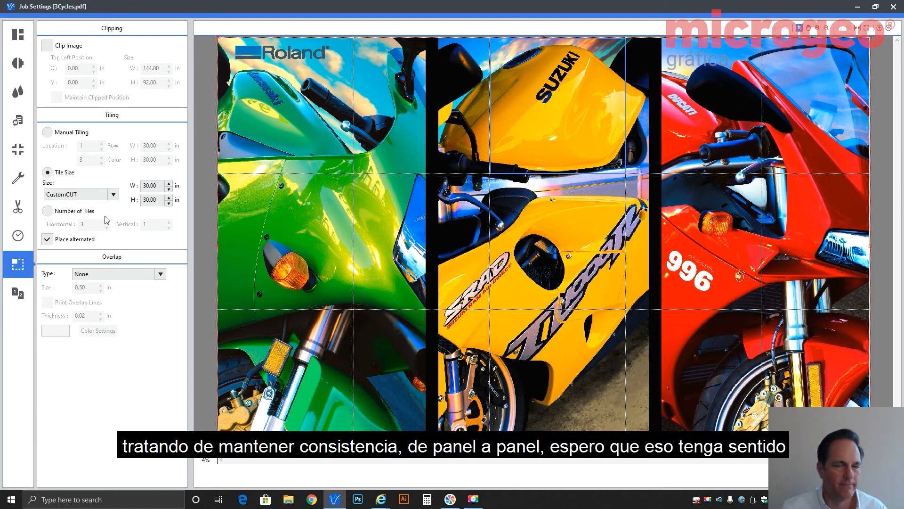
pyautogui.click(89, 239)
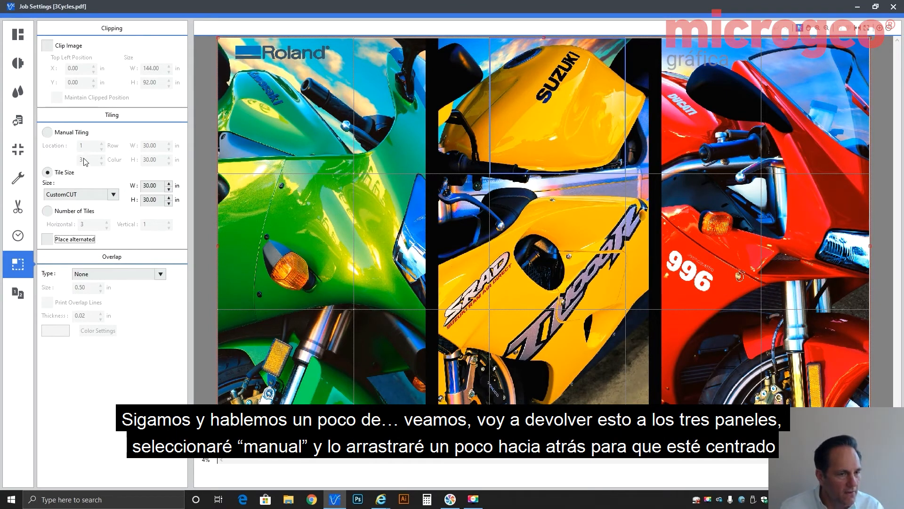
# Step: Restore the 3 × 1 tile split, switch to manual tiling, and center both split lines in the black gaps
pyautogui.click(78, 136)
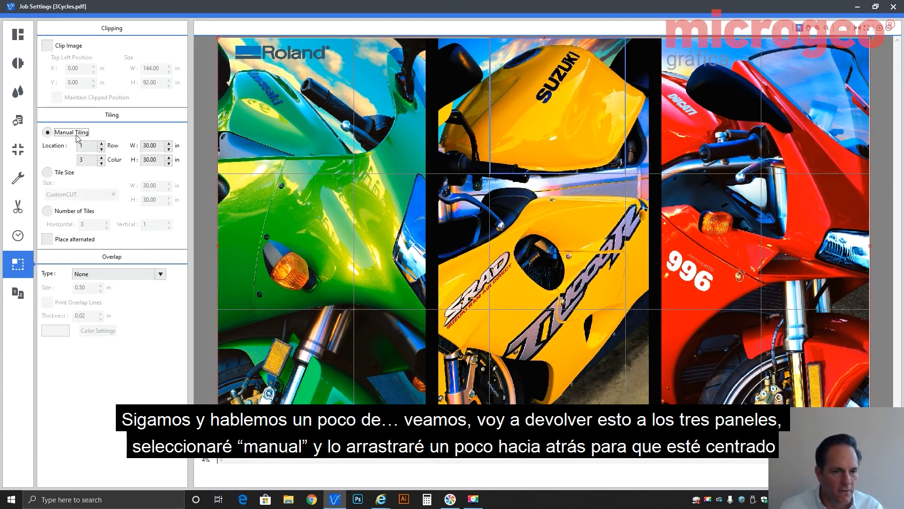
pyautogui.click(80, 211)
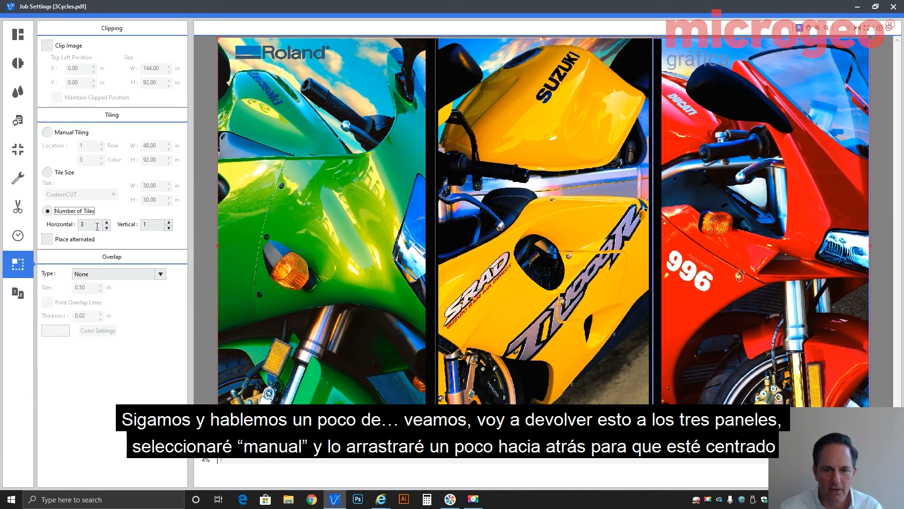
pyautogui.click(86, 137)
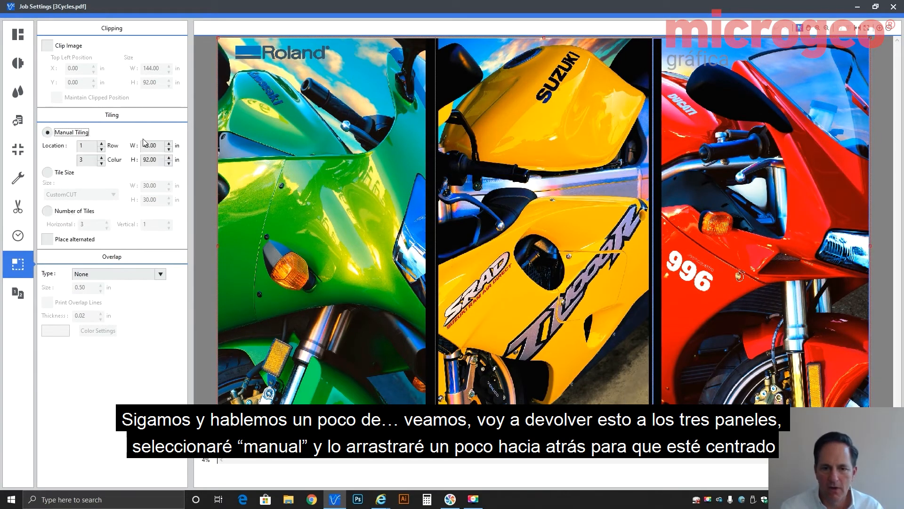
pyautogui.click(433, 192)
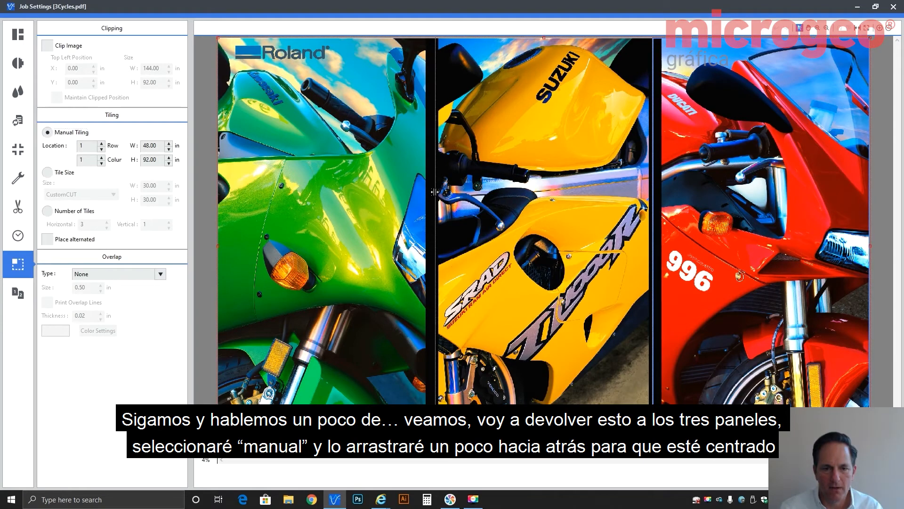
pyautogui.moveTo(433, 192); pyautogui.dragTo(431, 191)
pyautogui.click(655, 203)
pyautogui.moveTo(654, 202); pyautogui.dragTo(658, 203)
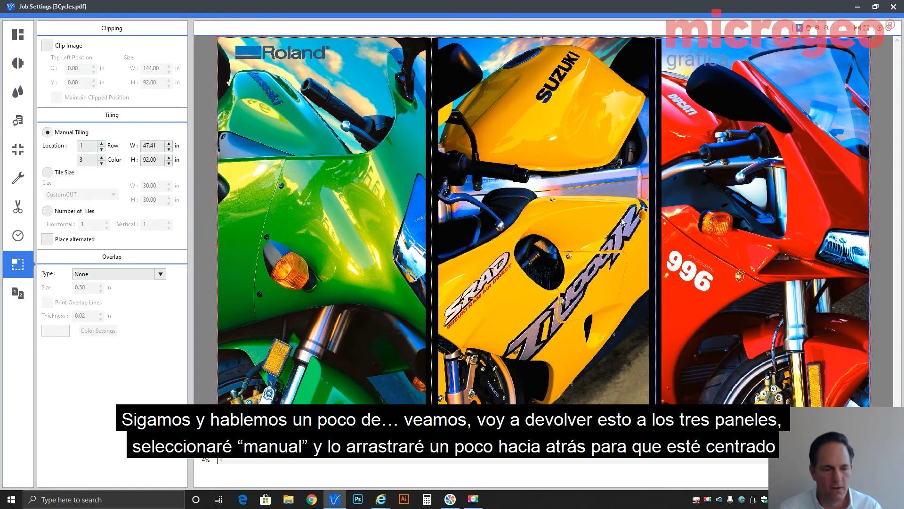
# Step: Set the overlap type to Top-Left and enable printing of the overlap lines
pyautogui.click(108, 274)
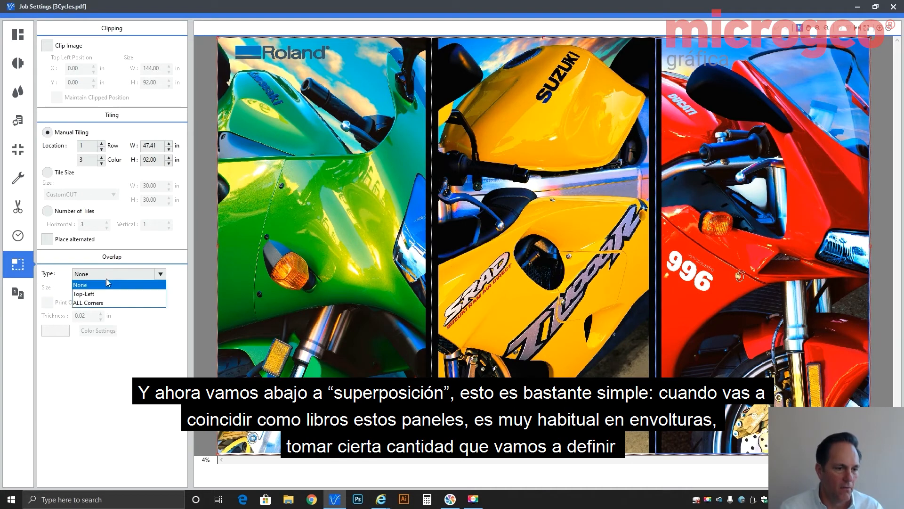
pyautogui.click(94, 293)
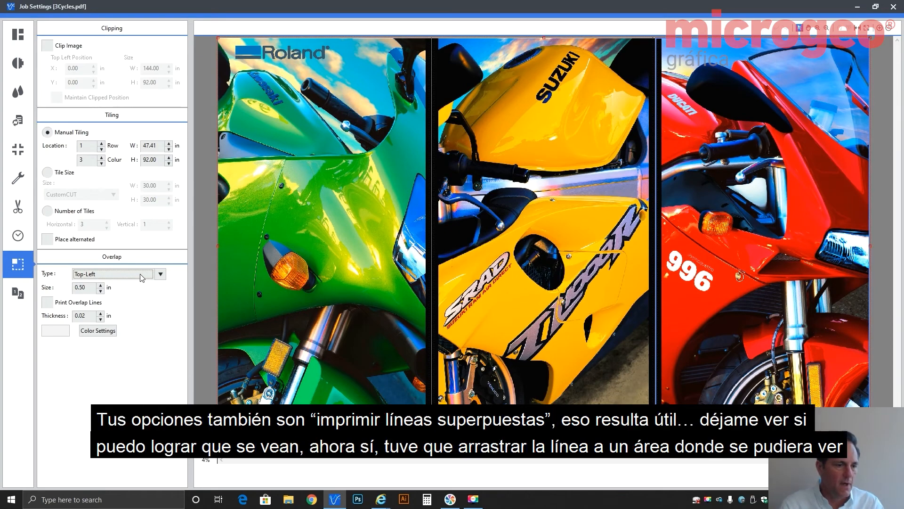
pyautogui.click(92, 308)
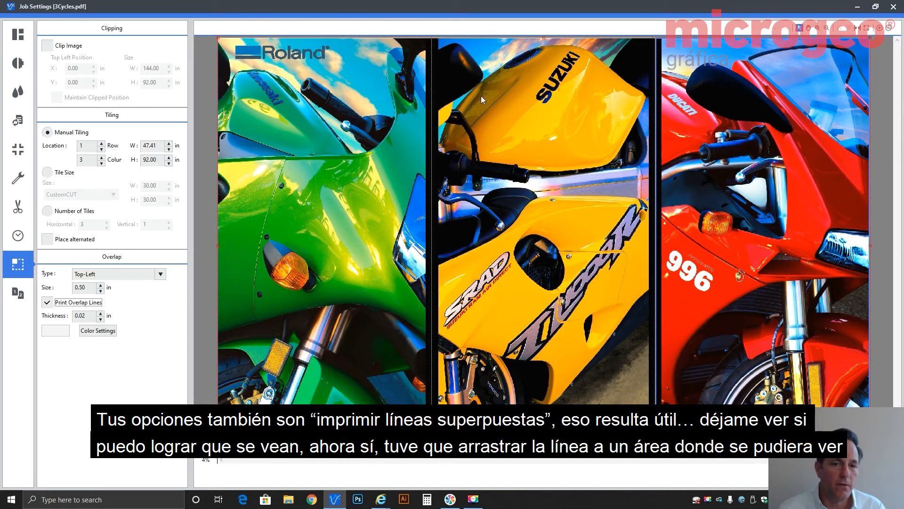
# Step: Move both split lines out of the black gaps onto the motorcycles, making the middle tile about 43 in wide
pyautogui.moveTo(432, 124); pyautogui.dragTo(416, 128)
pyautogui.moveTo(415, 128); pyautogui.dragTo(416, 128)
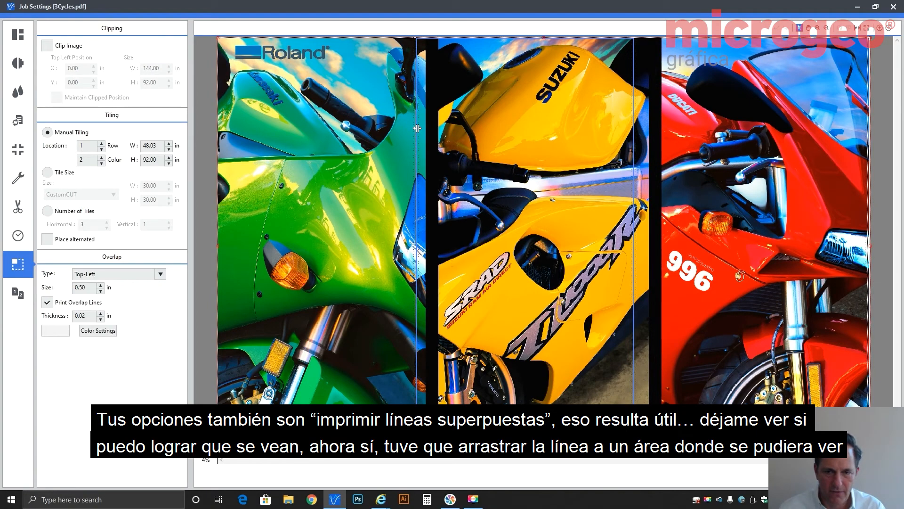
pyautogui.moveTo(417, 128); pyautogui.dragTo(408, 129)
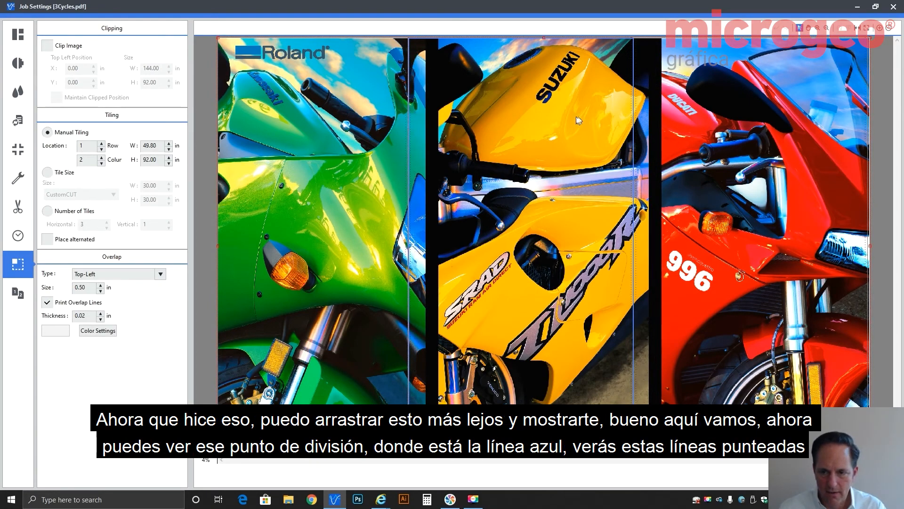
pyautogui.moveTo(633, 111); pyautogui.dragTo(603, 134)
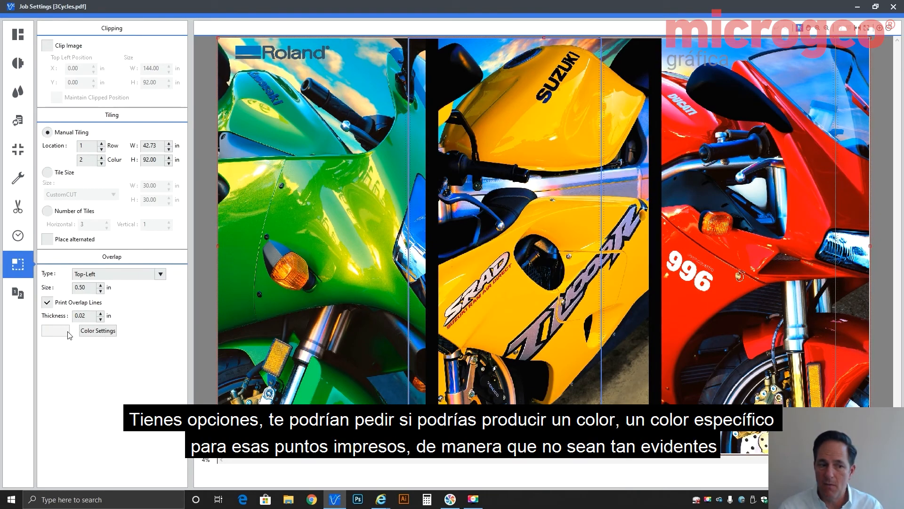
# Step: Examine the CMYK color settings of the overlap lines, including the black value, and accept them
pyautogui.click(98, 330)
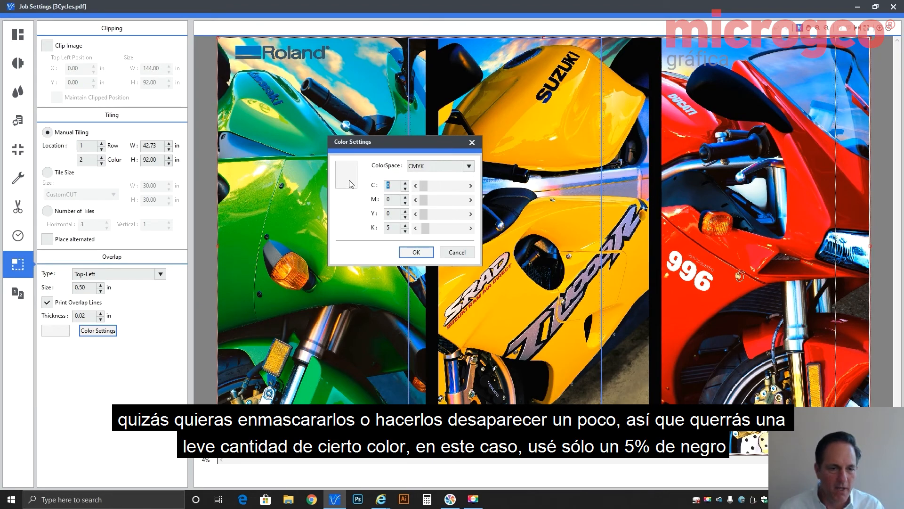
pyautogui.click(391, 226)
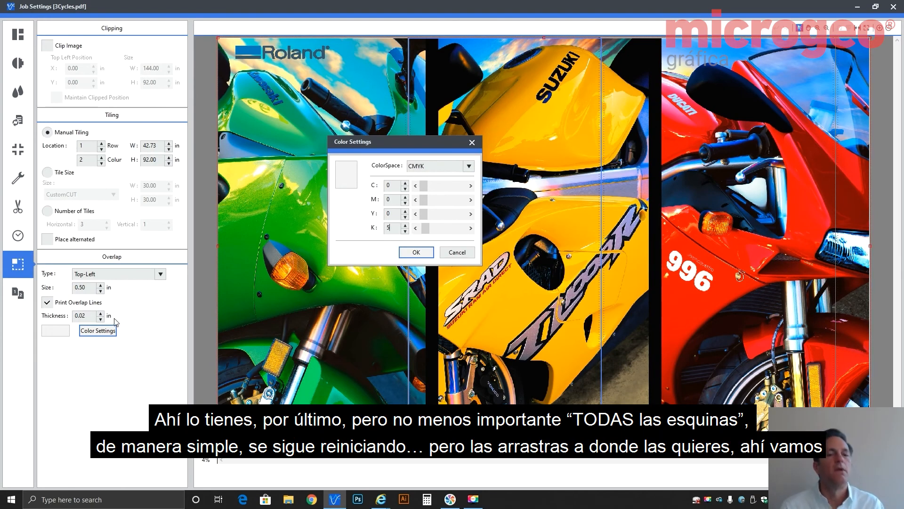
pyautogui.click(424, 256)
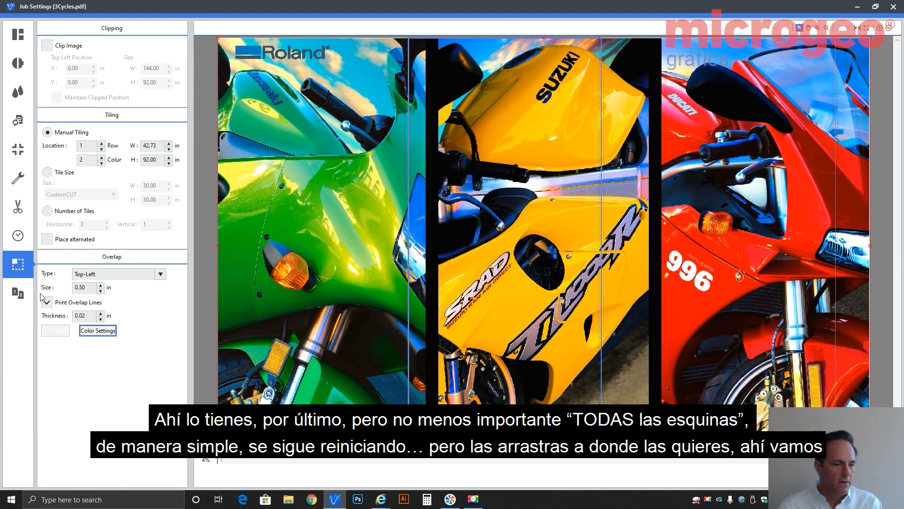
# Step: Change the overlap type to ALL Corners and realign both split lines with the black gaps, making the middle tile about 49 in wide
pyautogui.click(106, 274)
pyautogui.click(108, 297)
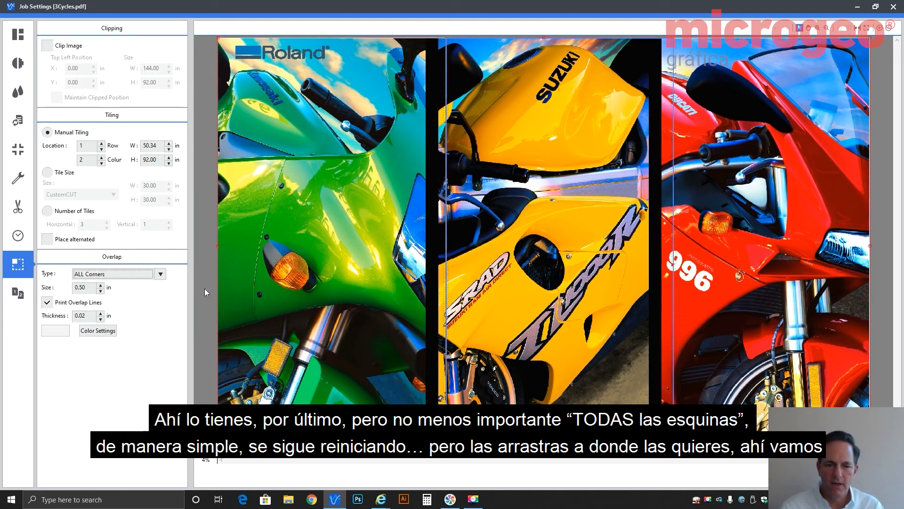
pyautogui.moveTo(445, 111); pyautogui.dragTo(438, 112)
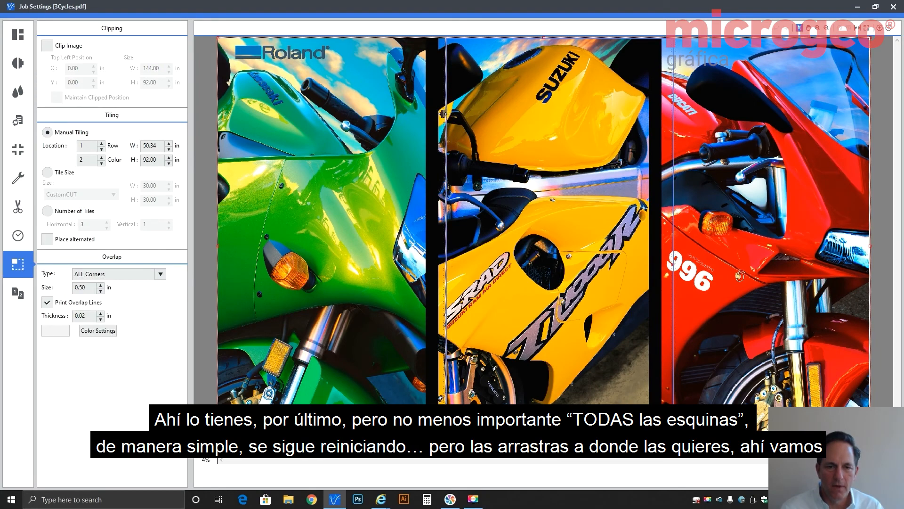
pyautogui.moveTo(445, 116); pyautogui.dragTo(432, 116)
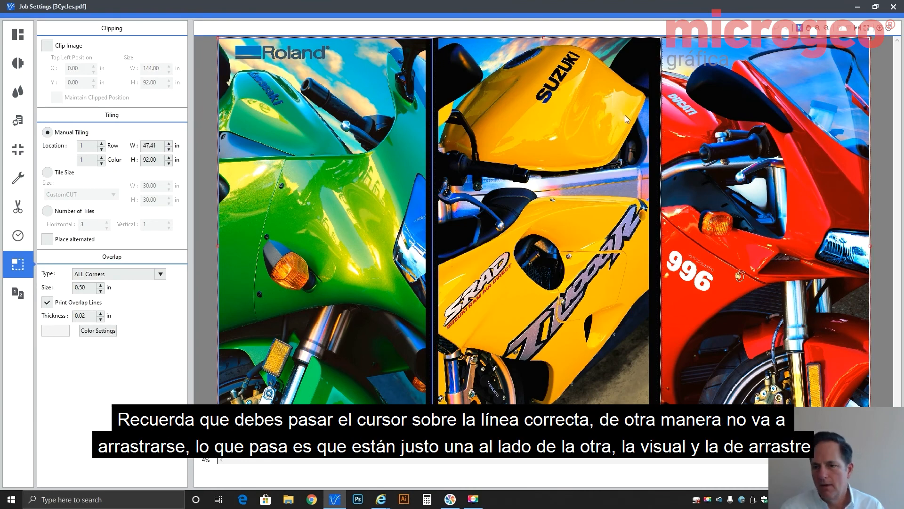
pyautogui.moveTo(660, 122); pyautogui.dragTo(655, 123)
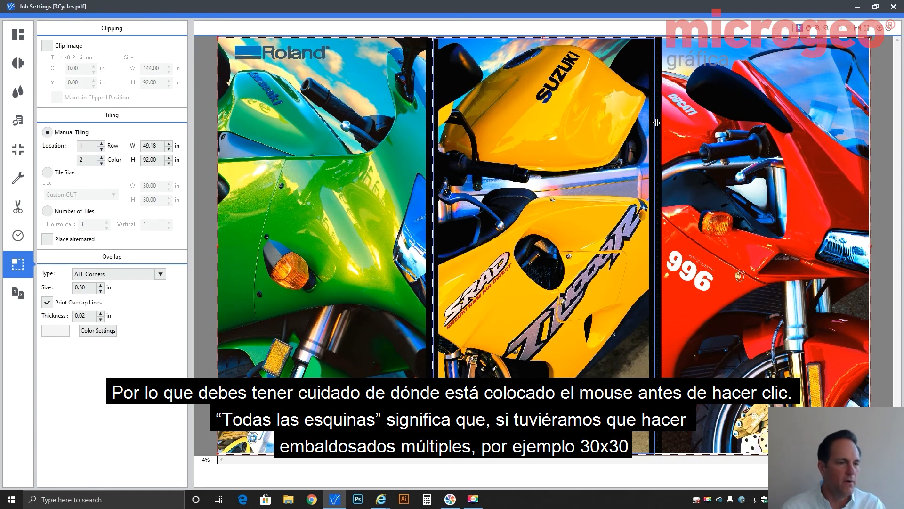
# Step: Split the graphic by tile size into 30 × 30 in tiles with the ALL Corners overlap
pyautogui.click(66, 172)
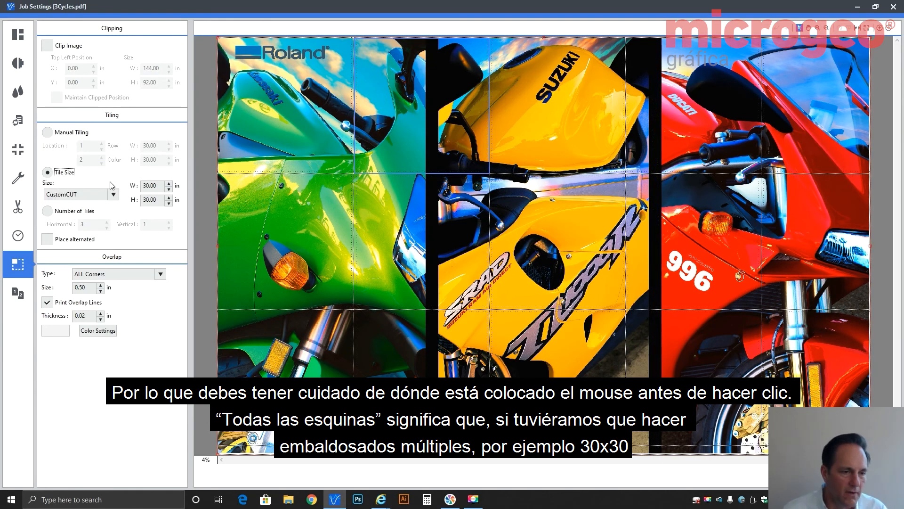